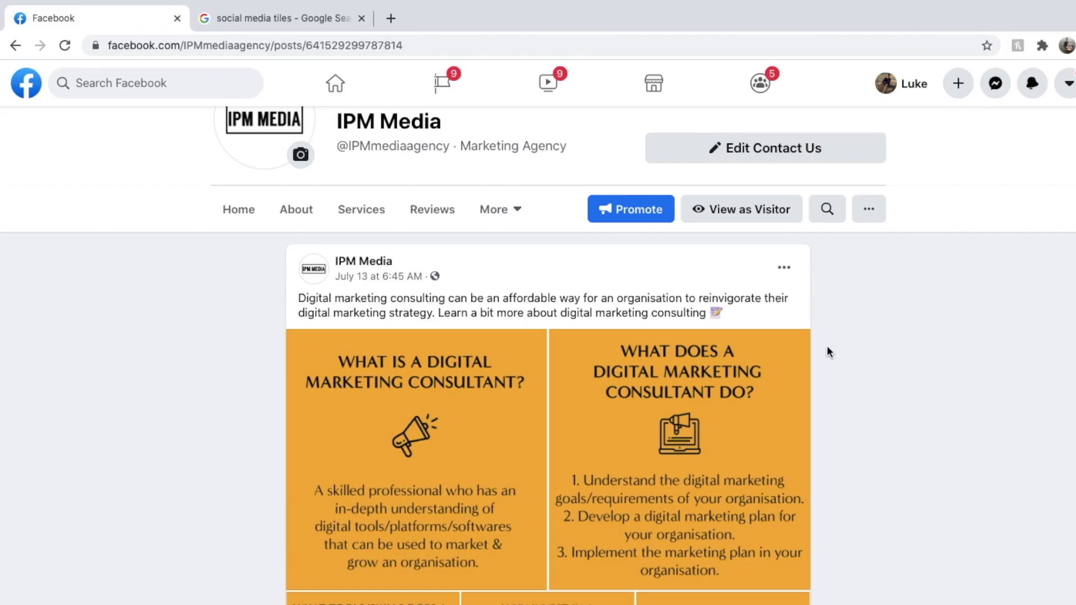
- Scroll up and down through the IPM Media Facebook post's orange tiles
{"action": "scroll", "coordinate": [829, 353], "scroll_direction": "down", "scroll_amount": 2}
{"action": "scroll", "coordinate": [829, 352], "scroll_direction": "down", "scroll_amount": 1}
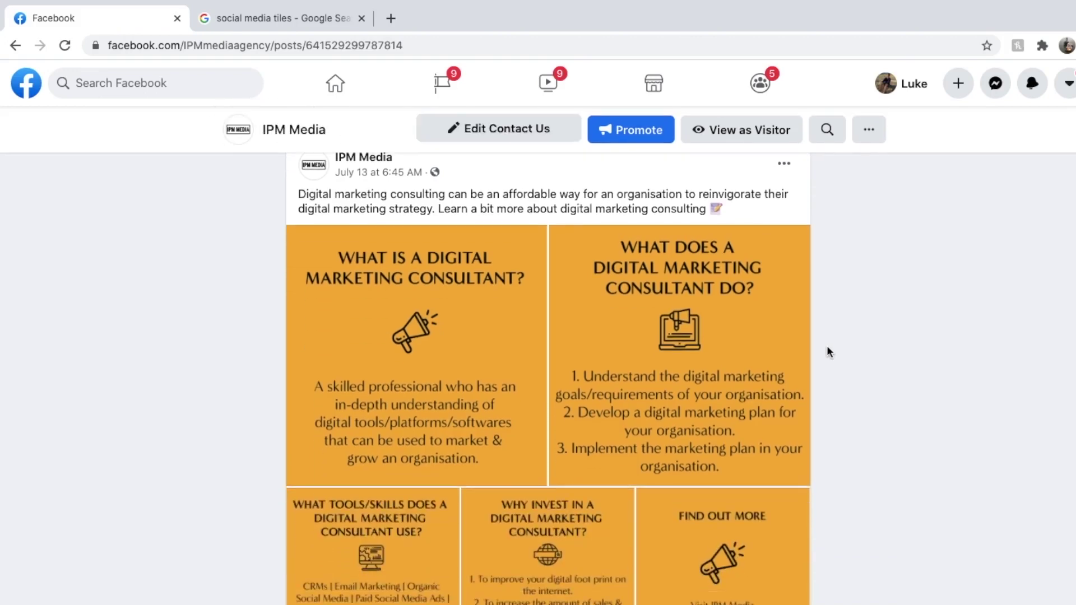
{"action": "scroll", "coordinate": [837, 306], "scroll_direction": "down", "scroll_amount": 2}
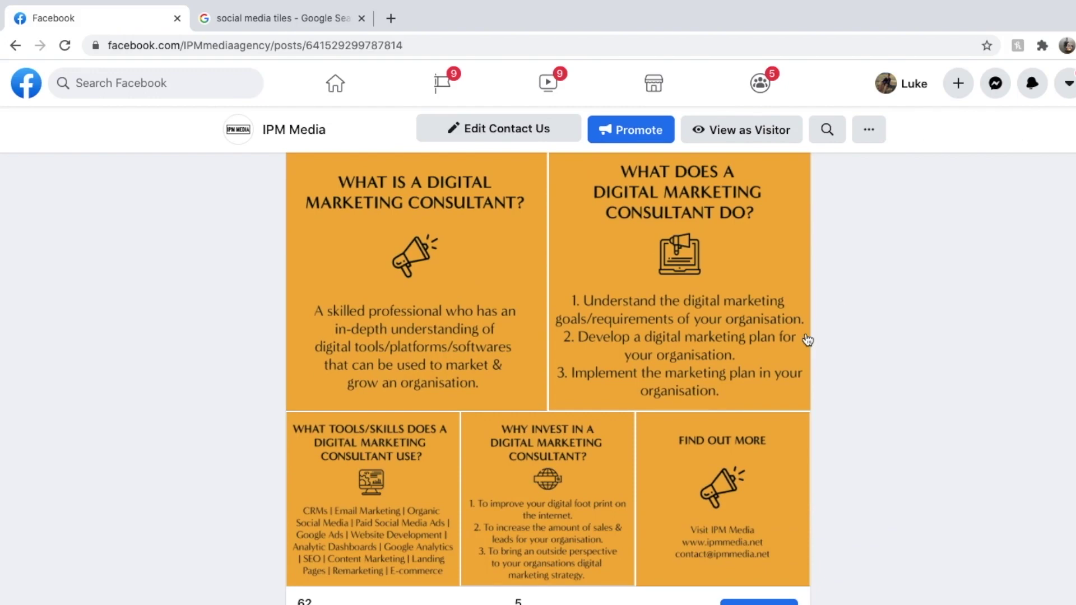
{"action": "scroll", "coordinate": [807, 340], "scroll_direction": "up", "scroll_amount": 1}
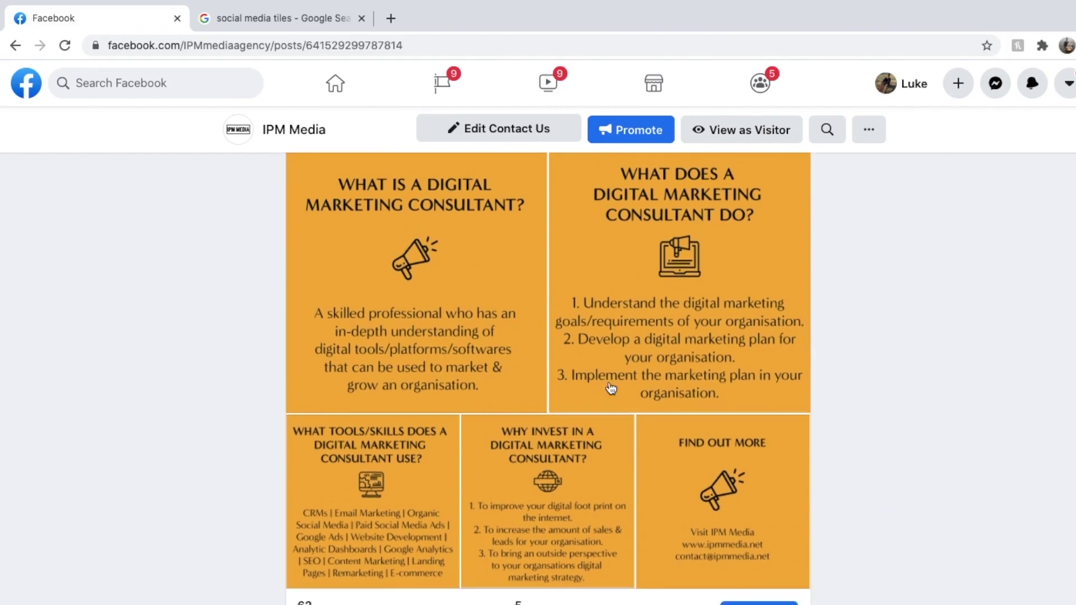
{"action": "scroll", "coordinate": [456, 331], "scroll_direction": "up", "scroll_amount": 2}
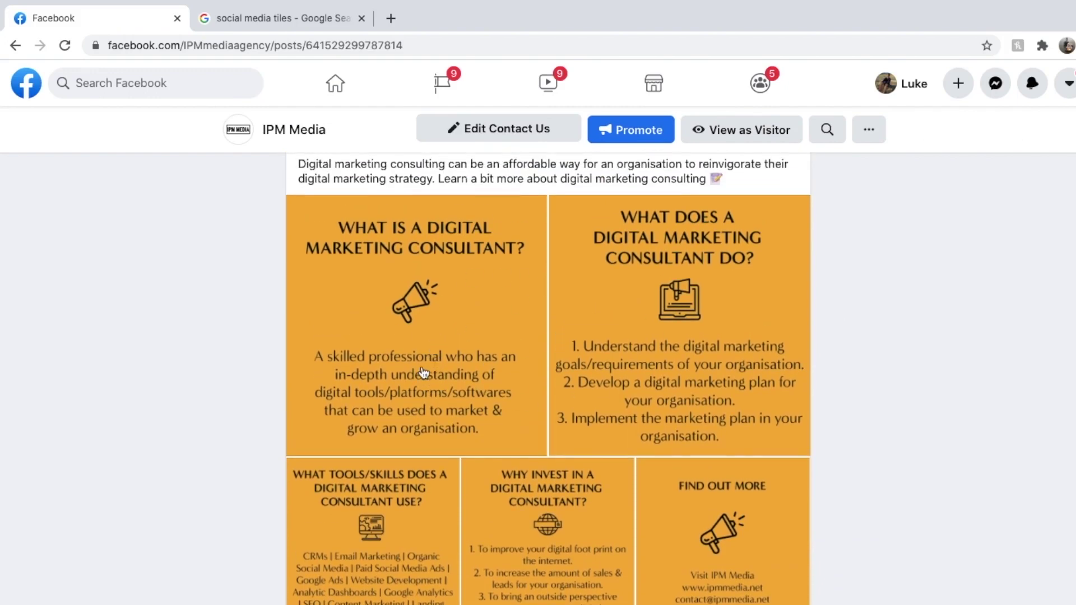
{"action": "scroll", "coordinate": [424, 373], "scroll_direction": "down", "scroll_amount": 1}
- Browse a social media tile template in the Google image results, then return to the Facebook post
{"action": "left_click", "coordinate": [295, 23]}
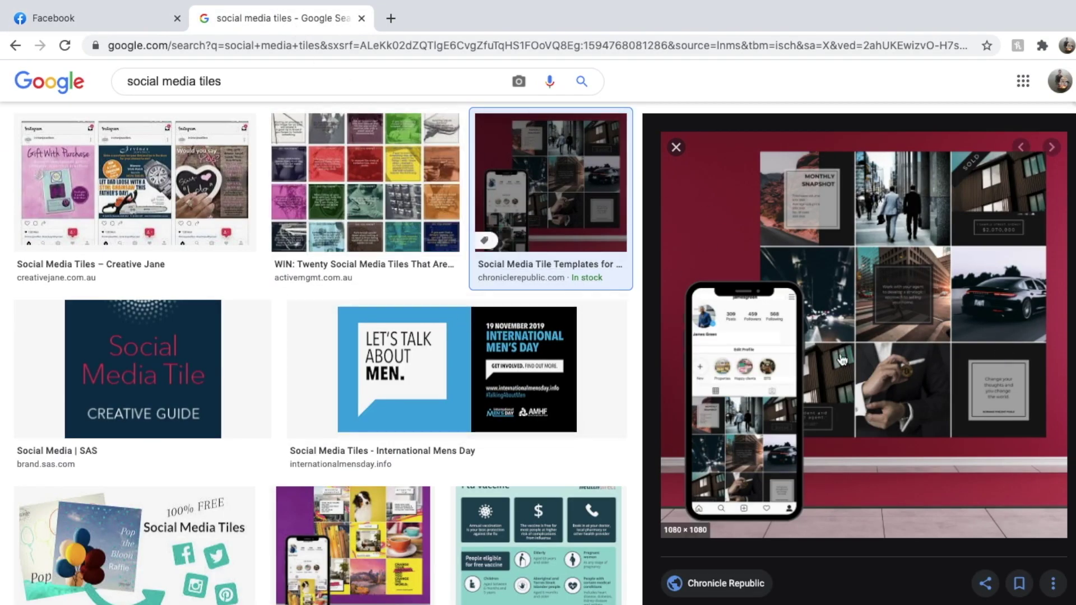
{"action": "scroll", "coordinate": [765, 292], "scroll_direction": "down", "scroll_amount": 1}
{"action": "left_click", "coordinate": [111, 22]}
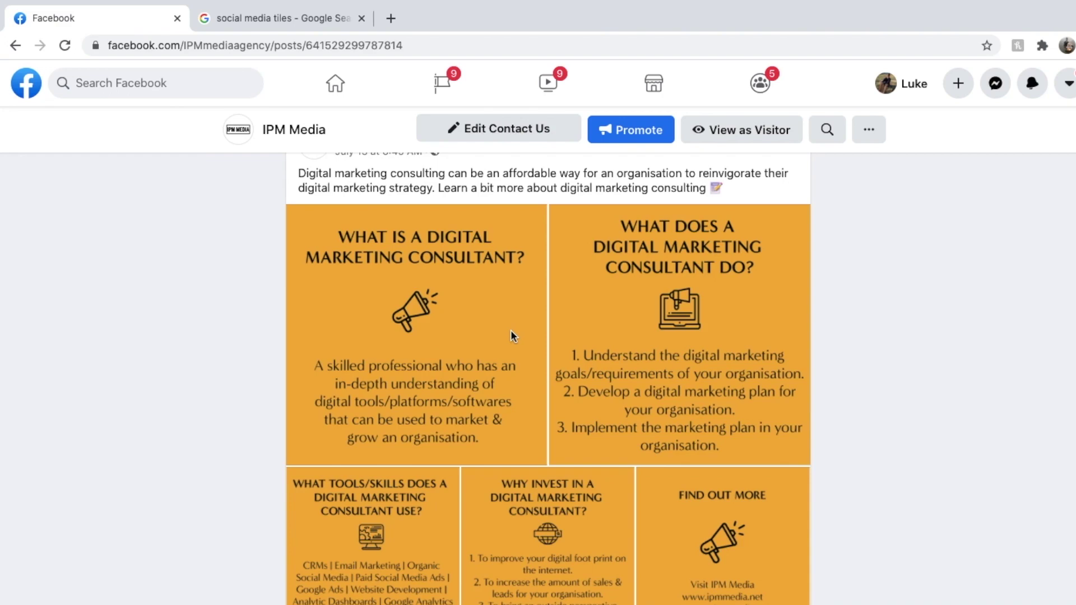
- Review the orange Facebook tiles once more, then switch to the blank Illustrator Untitled-1 document
{"action": "scroll", "coordinate": [511, 330], "scroll_direction": "up", "scroll_amount": 3}
{"action": "scroll", "coordinate": [510, 331], "scroll_direction": "down", "scroll_amount": 3}
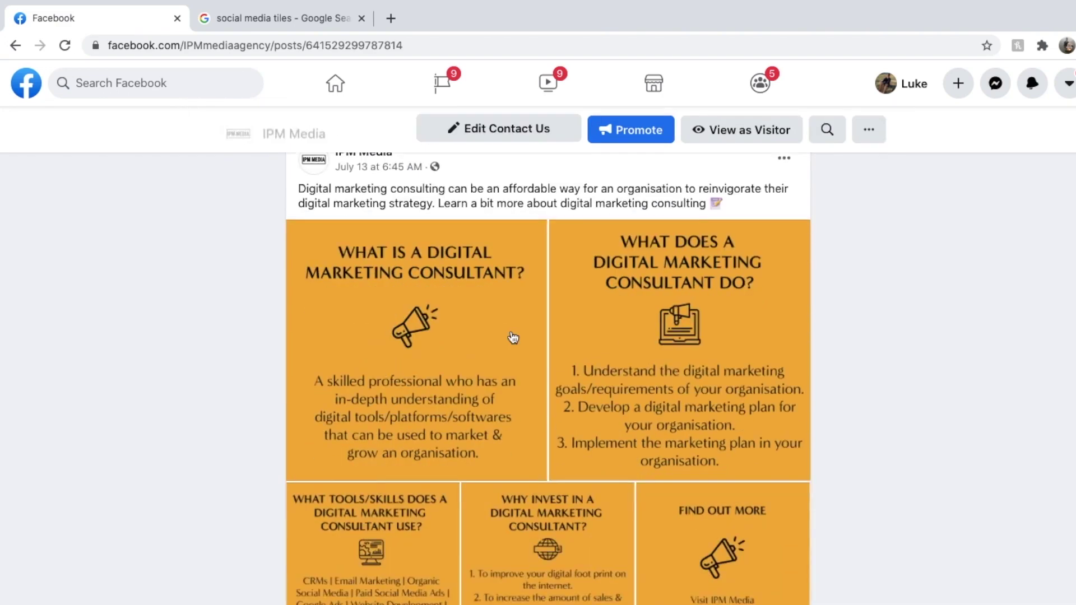
{"action": "scroll", "coordinate": [512, 337], "scroll_direction": "down", "scroll_amount": 1}
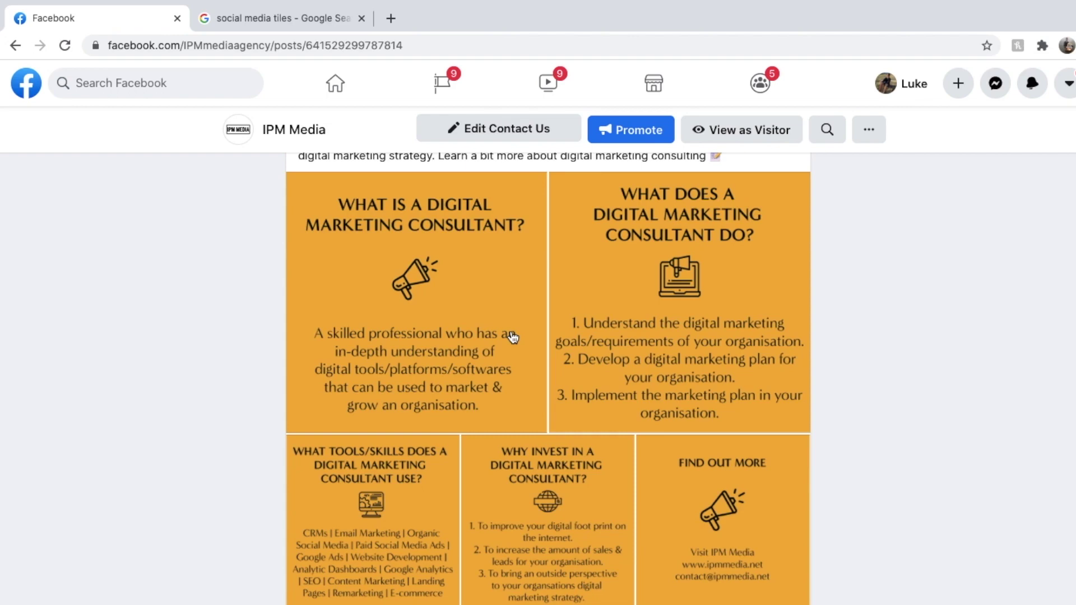
{"action": "key", "text": "ctrl+Left"}
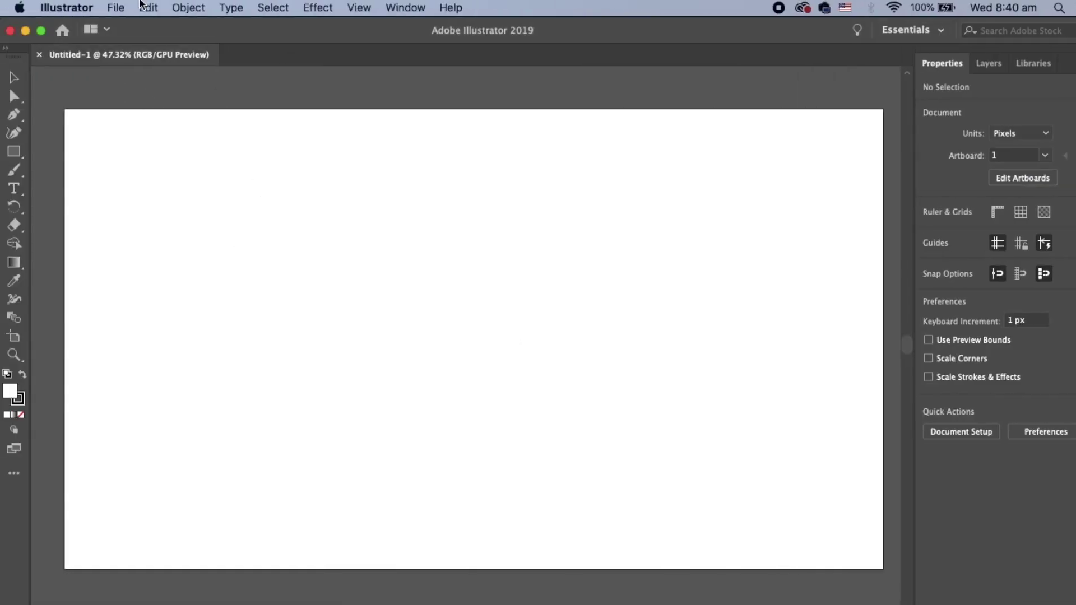
- Create a new document via File > New with width 1000 px and height 1000 px
{"action": "left_click", "coordinate": [115, 8]}
{"action": "left_click", "coordinate": [128, 26]}
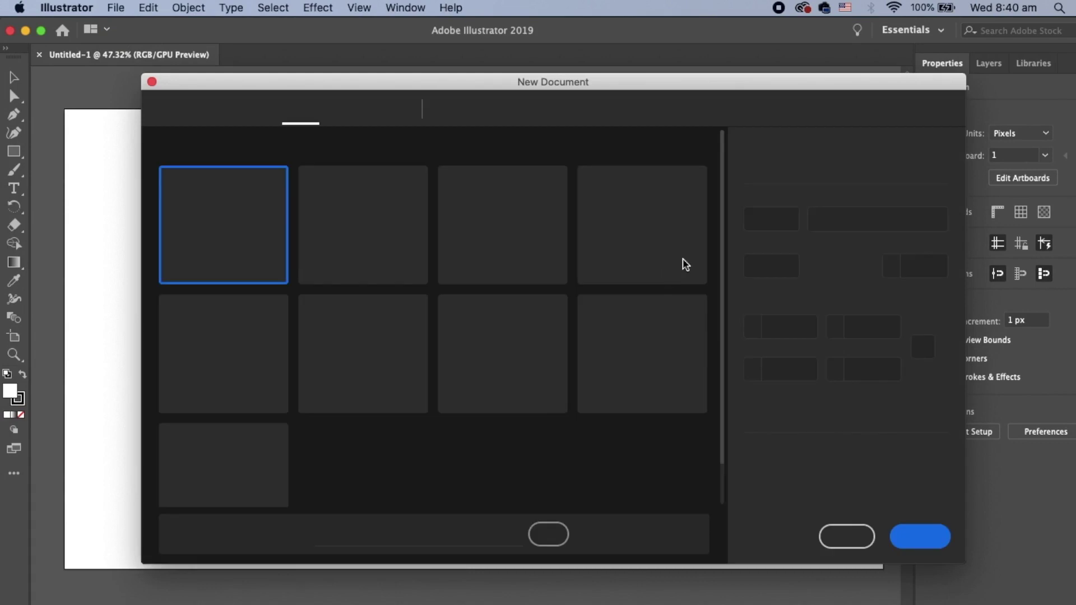
{"action": "left_click", "coordinate": [774, 219]}
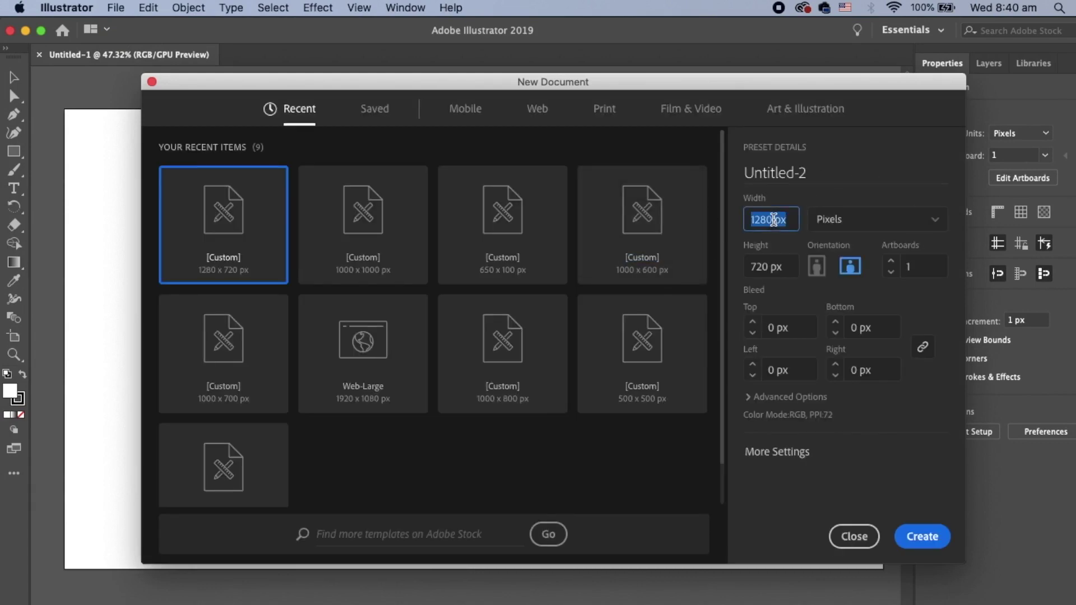
{"action": "type", "text": "1000"}
{"action": "left_click", "coordinate": [765, 257]}
{"action": "type", "text": "1"}
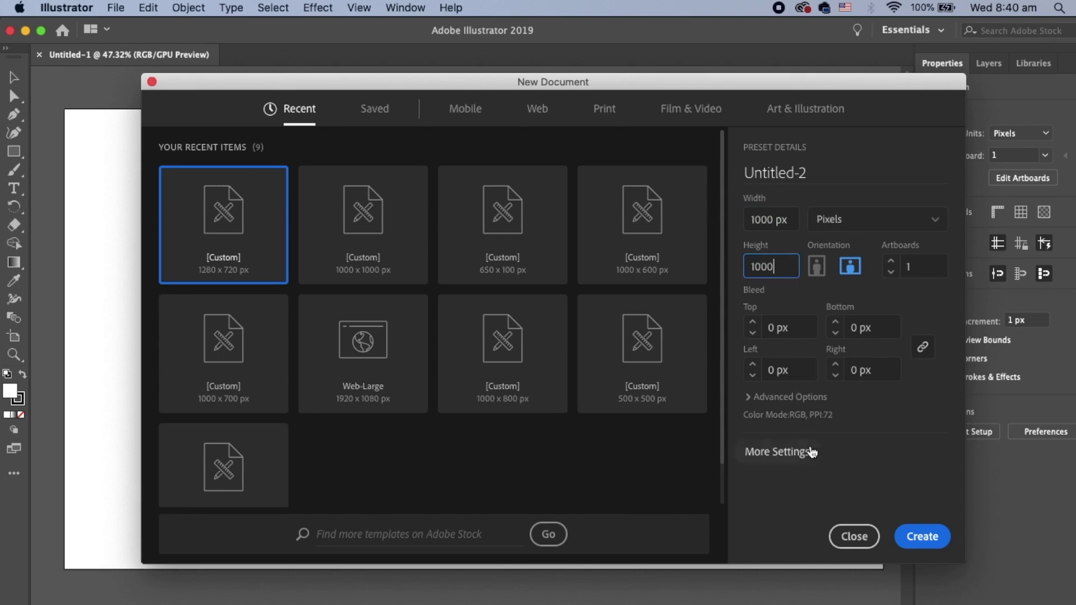
{"action": "left_click", "coordinate": [926, 538]}
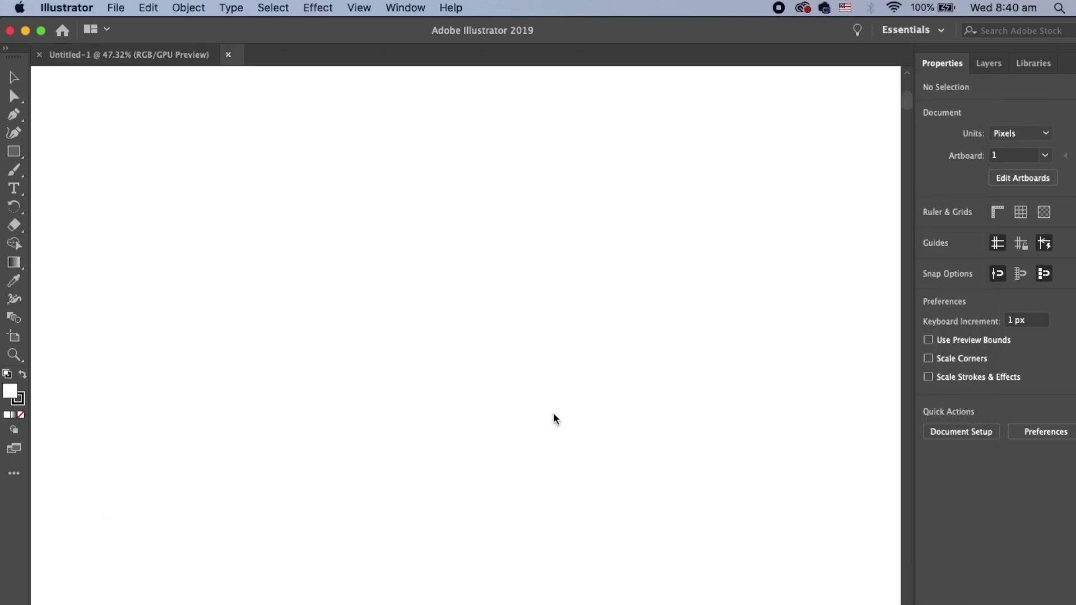
- Cover the artboard with a rectangle filled orange with stroke set to None
{"action": "key", "text": "super+minus"}
{"action": "key", "text": "super+minus"}
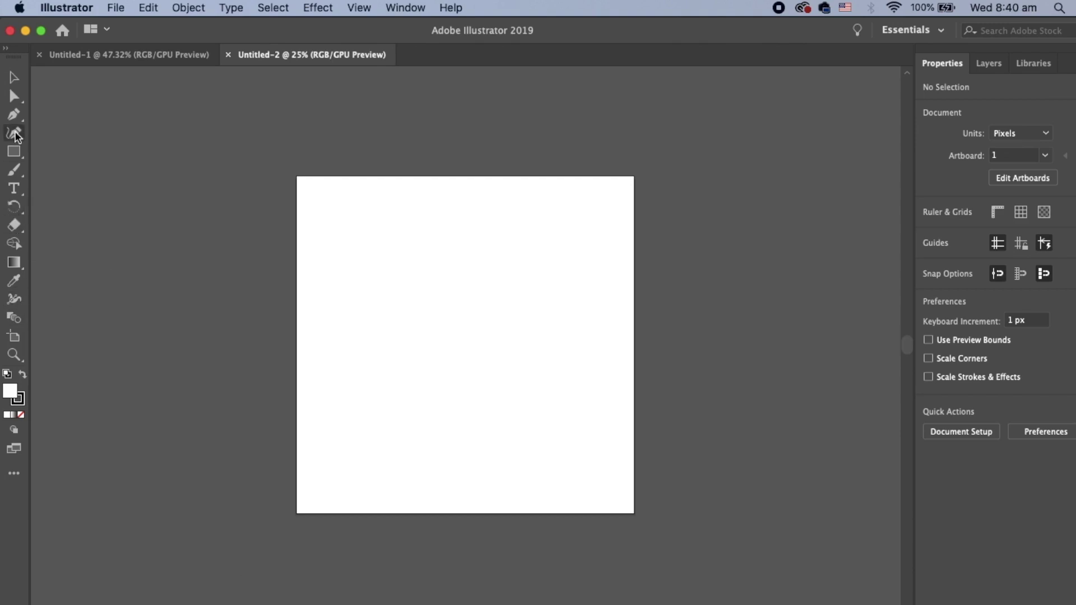
{"action": "left_click", "coordinate": [13, 151]}
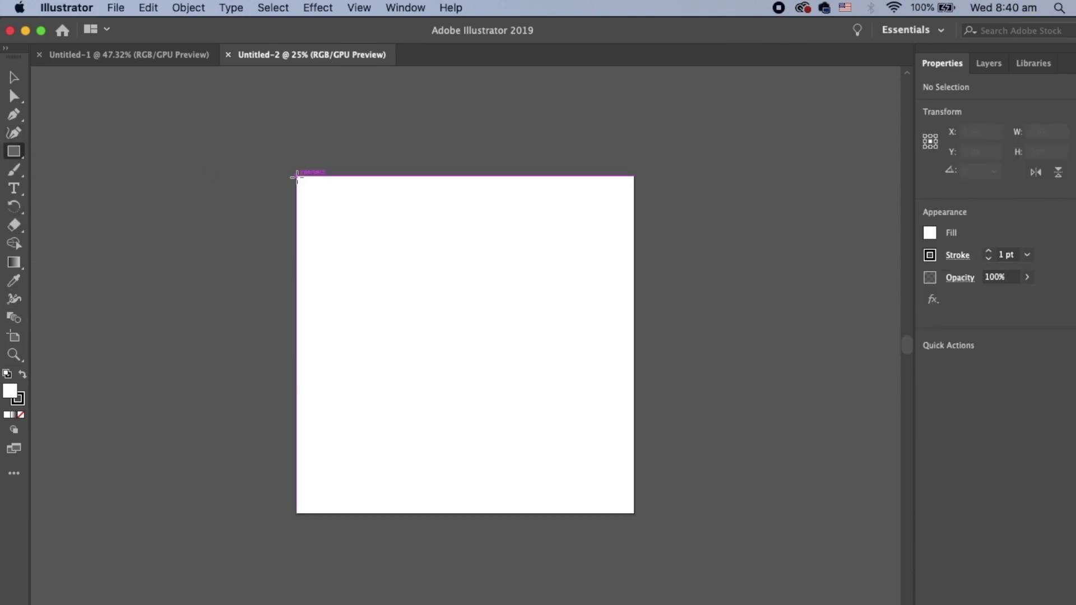
{"action": "left_click_drag", "start_coordinate": [500, 415], "coordinate": [635, 513]}
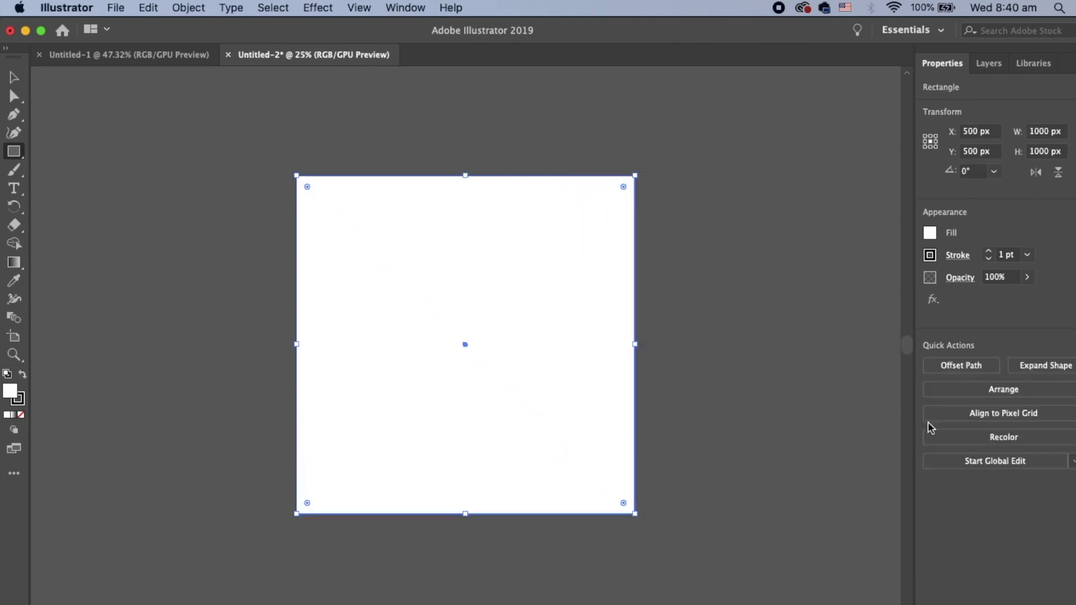
{"action": "left_click", "coordinate": [933, 236]}
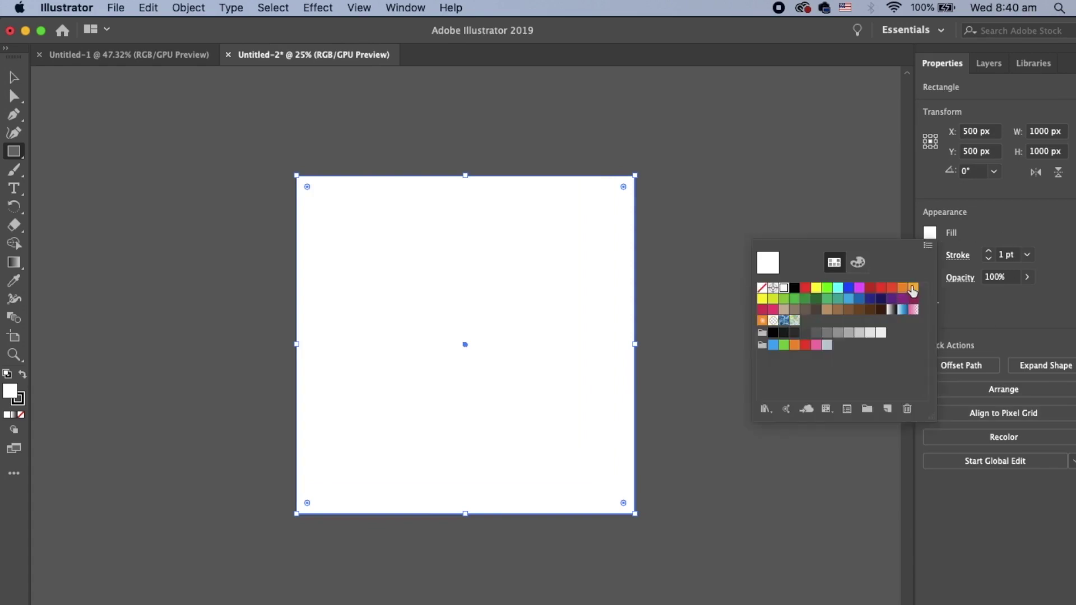
{"action": "left_click", "coordinate": [903, 288]}
{"action": "left_click", "coordinate": [971, 229]}
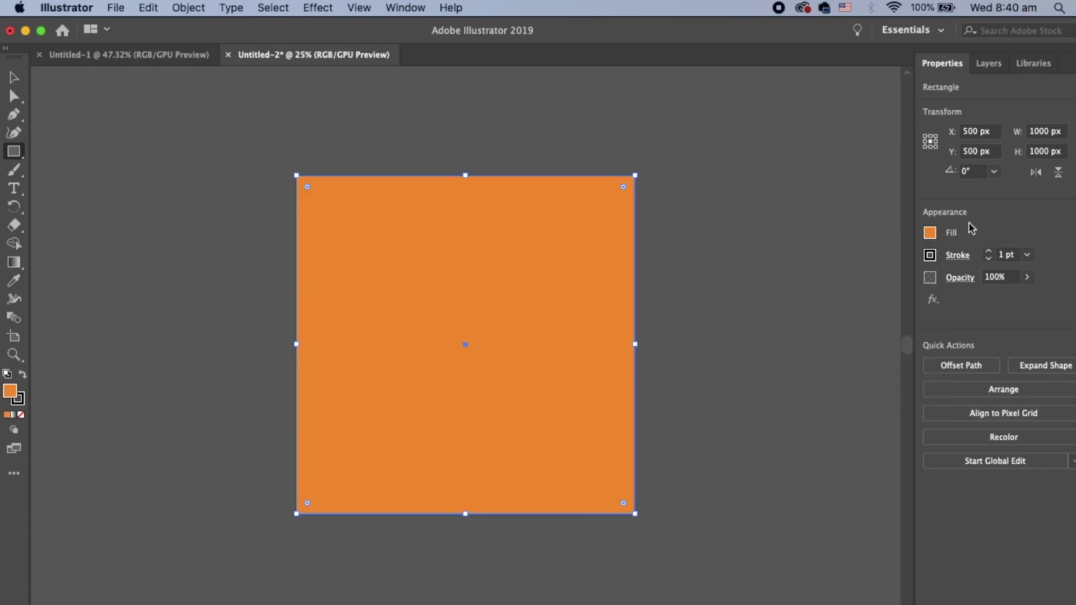
{"action": "left_click", "coordinate": [930, 255]}
{"action": "left_click", "coordinate": [762, 310]}
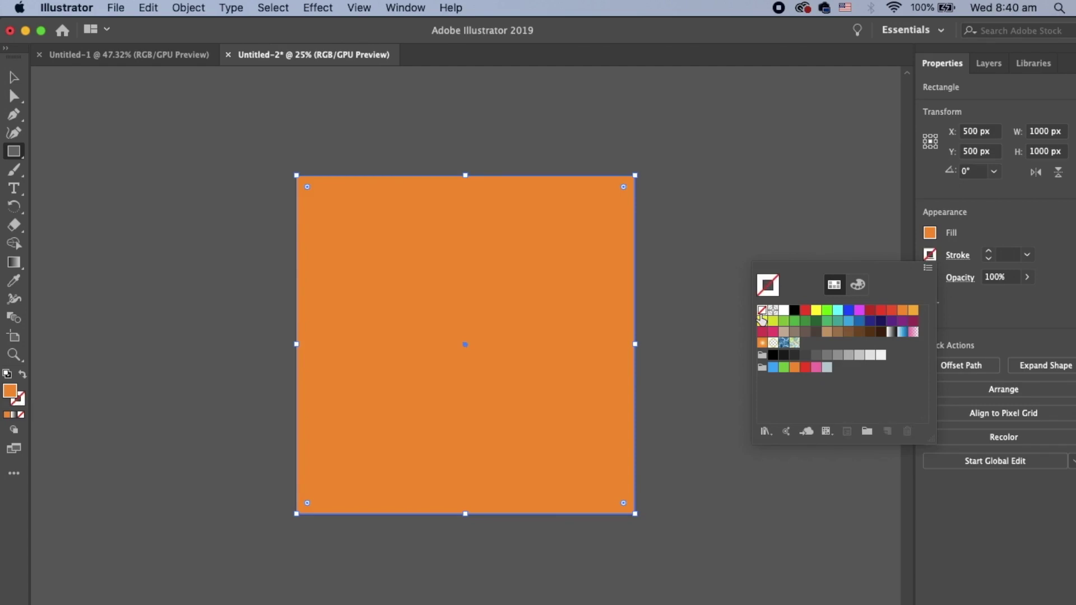
{"action": "left_click", "coordinate": [14, 77]}
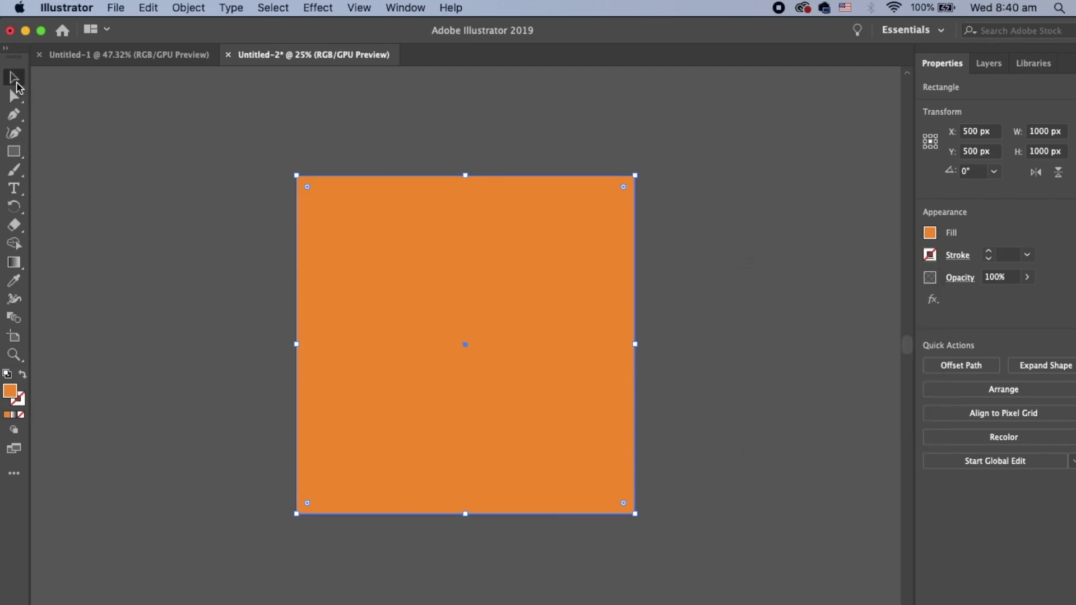
{"action": "left_click", "coordinate": [149, 211]}
- Option-drag Artboard 1 twice to make three orange 1000 px tiles side by side
{"action": "key", "text": "super+minus"}
{"action": "key", "text": "super+minus"}
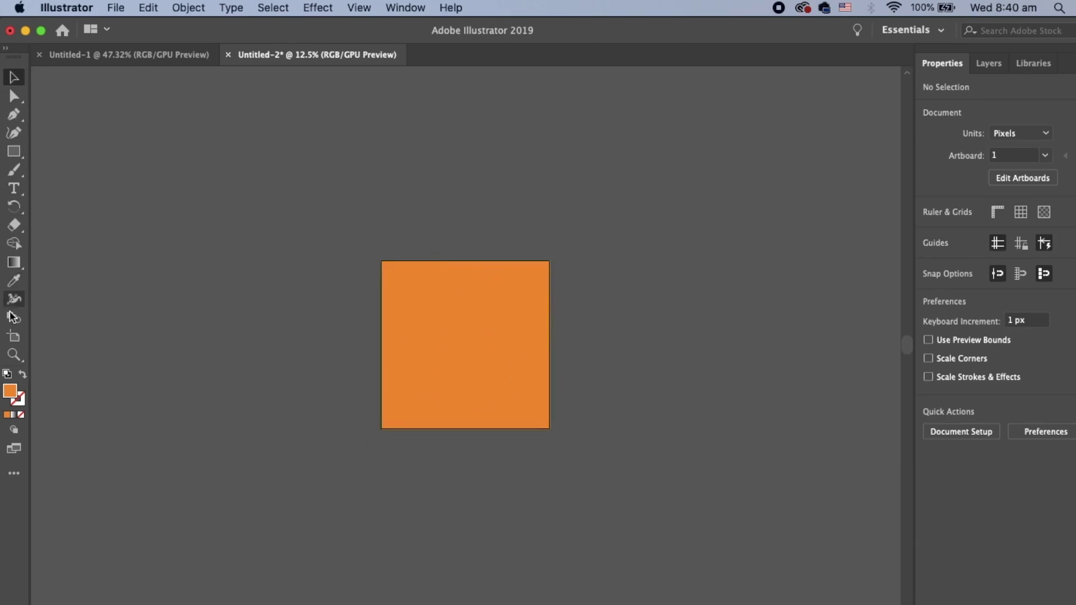
{"action": "left_click", "coordinate": [14, 336]}
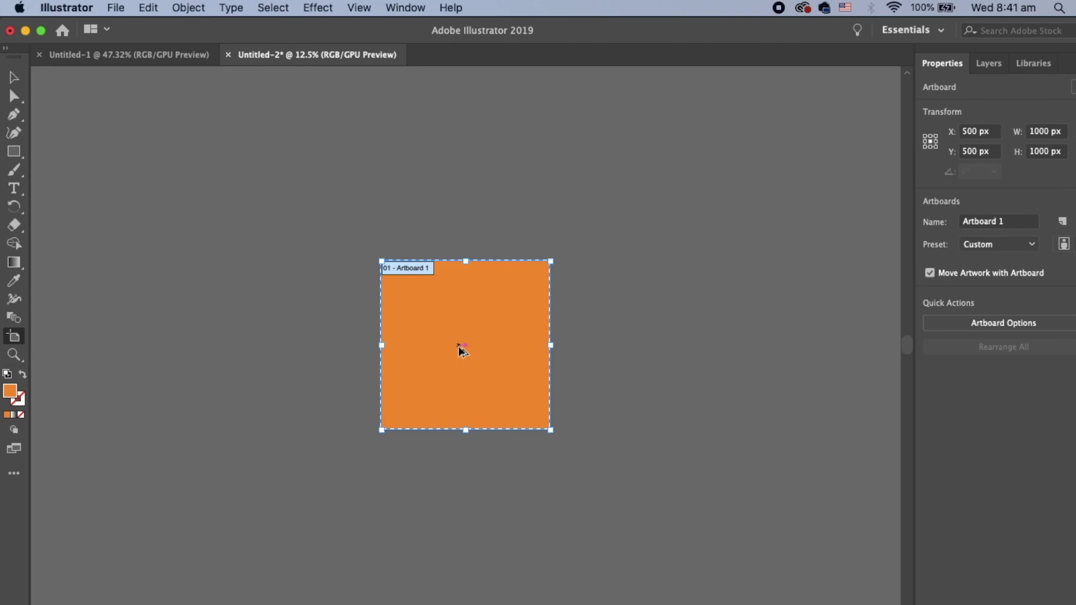
{"action": "left_click_drag", "start_coordinate": [460, 347], "coordinate": [644, 350]}
{"action": "scroll", "coordinate": [696, 366], "scroll_direction": "right", "scroll_amount": 10}
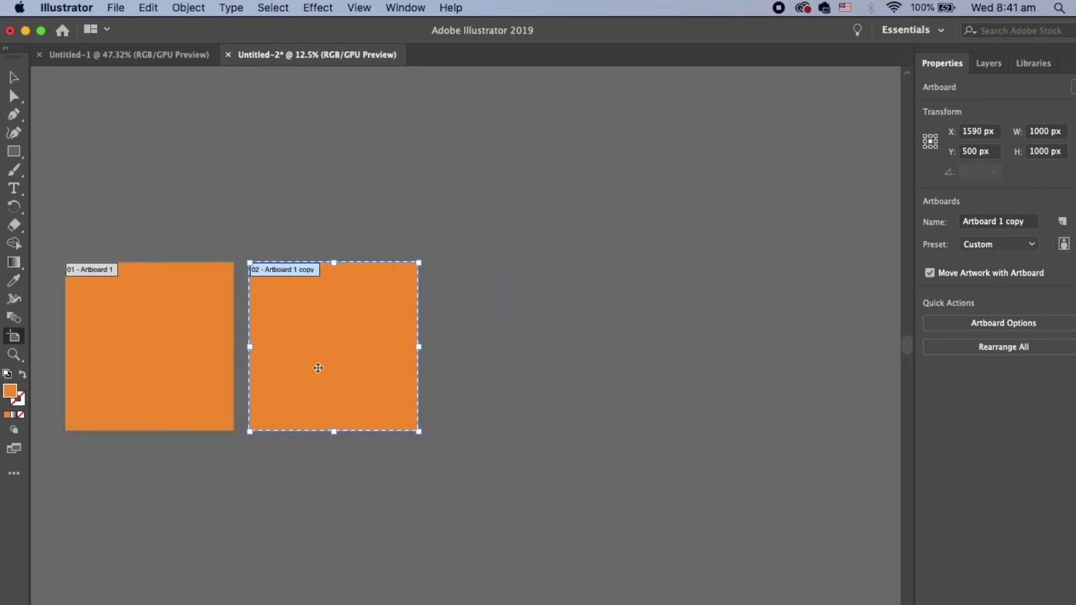
{"action": "left_click_drag", "start_coordinate": [320, 373], "coordinate": [507, 373]}
{"action": "key", "text": "super+equal"}
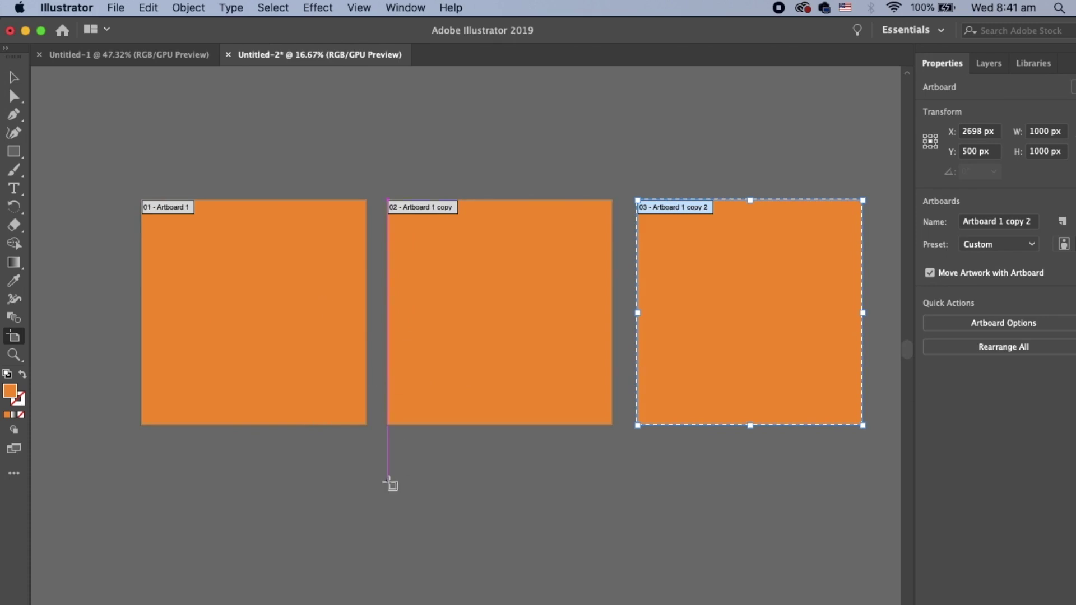
{"action": "left_click", "coordinate": [13, 77]}
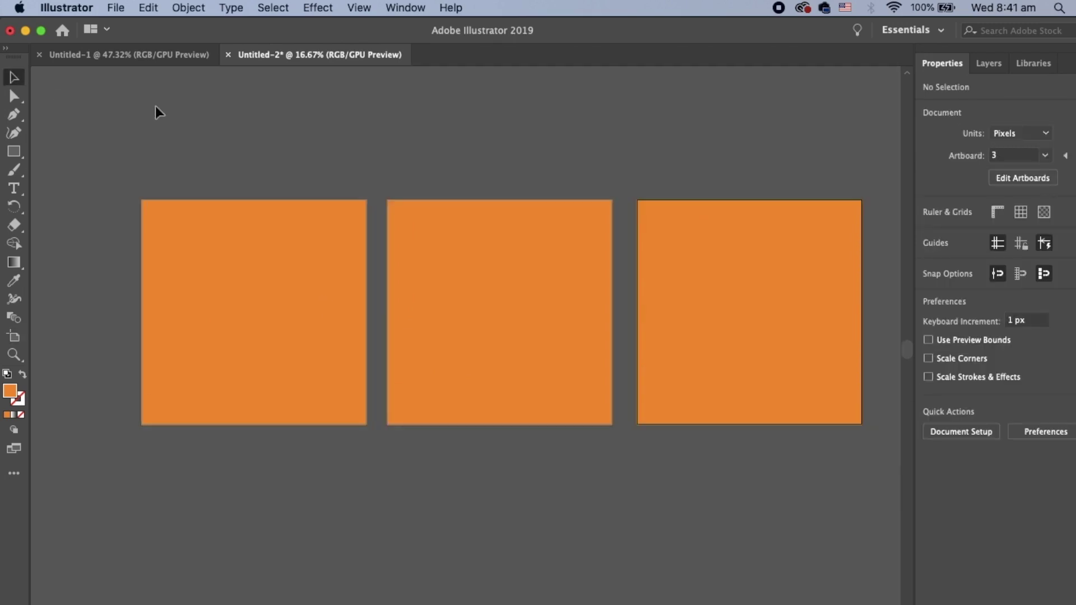
{"action": "scroll", "coordinate": [253, 211], "scroll_direction": "up", "scroll_amount": 2}
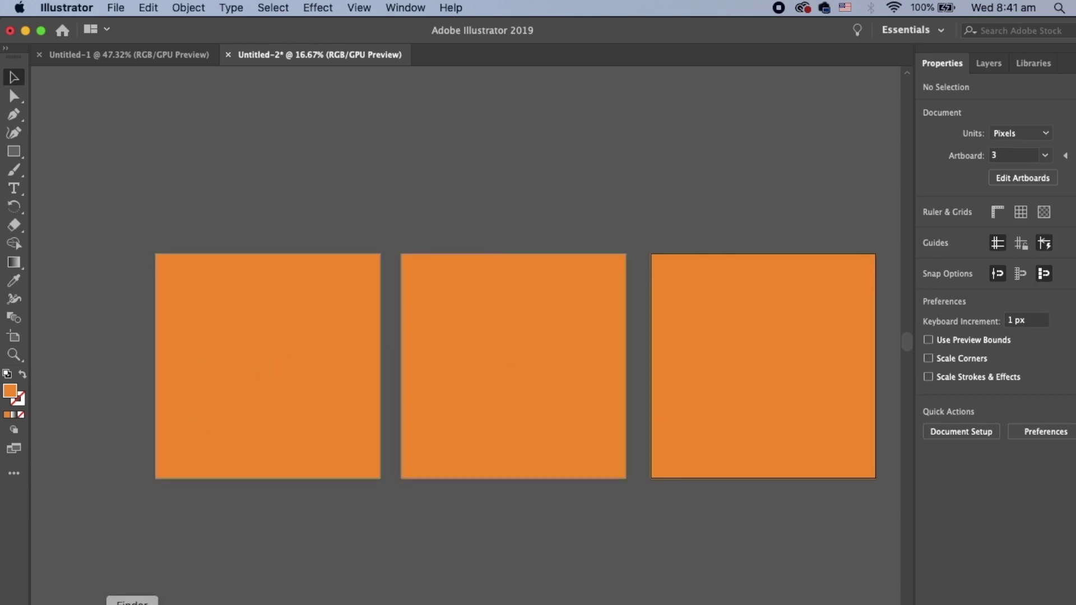
- Preview the icons in Finder's Desktop > Icons folder and place ecommerce.png onto the first orange tile
{"action": "left_click", "coordinate": [132, 603]}
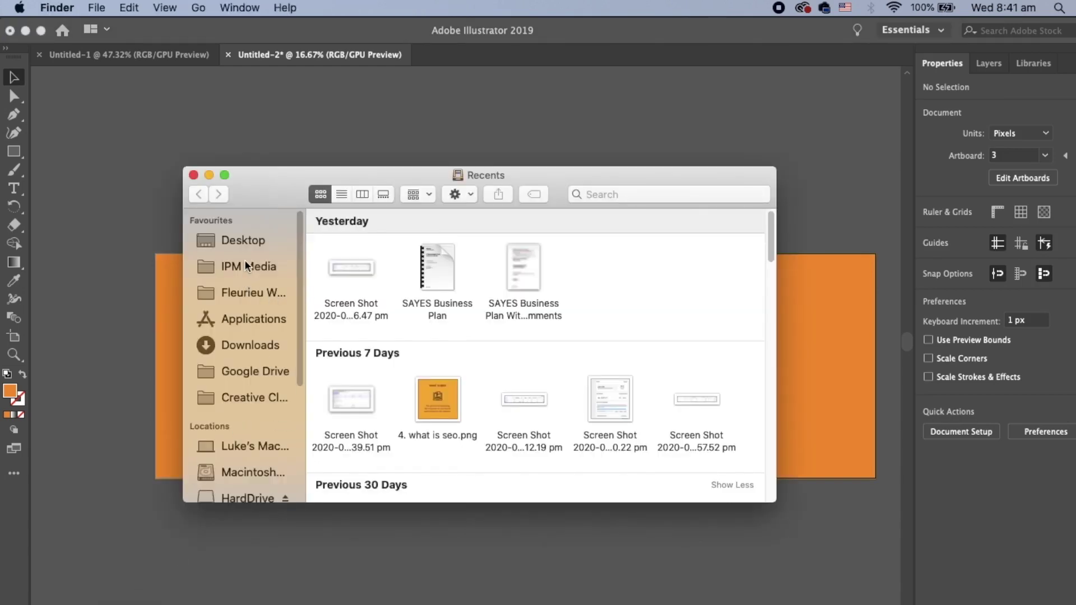
{"action": "left_click", "coordinate": [242, 243]}
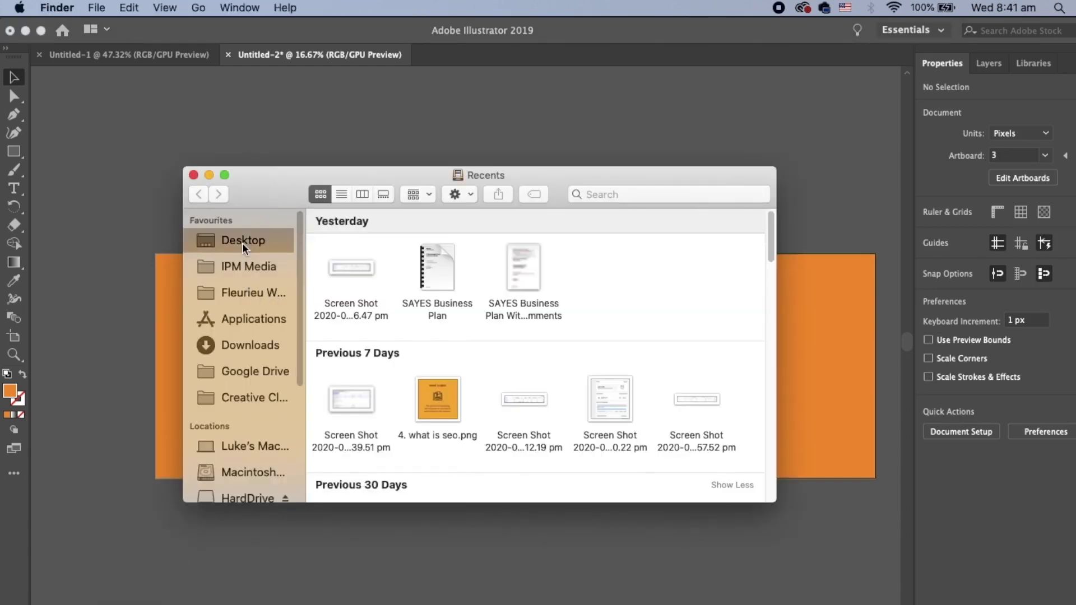
{"action": "left_click", "coordinate": [396, 239]}
{"action": "double_click", "coordinate": [396, 238]}
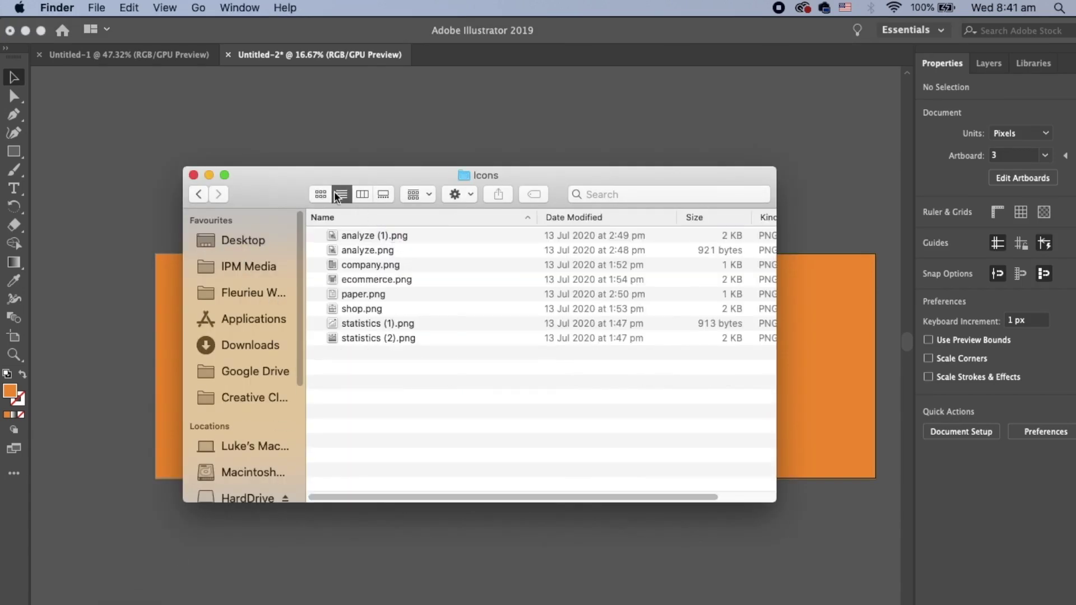
{"action": "left_click_drag", "start_coordinate": [405, 171], "coordinate": [686, 153]}
{"action": "left_click", "coordinate": [636, 223]}
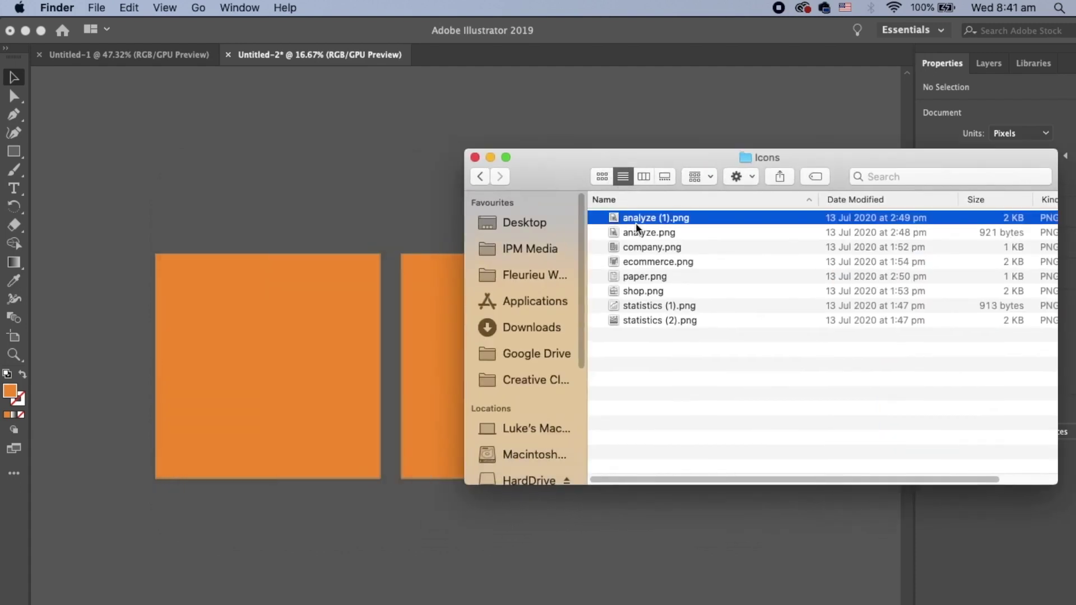
{"action": "key", "text": "space"}
{"action": "key", "text": "Down"}
{"action": "key", "text": "Down"}
{"action": "key", "text": "Down"}
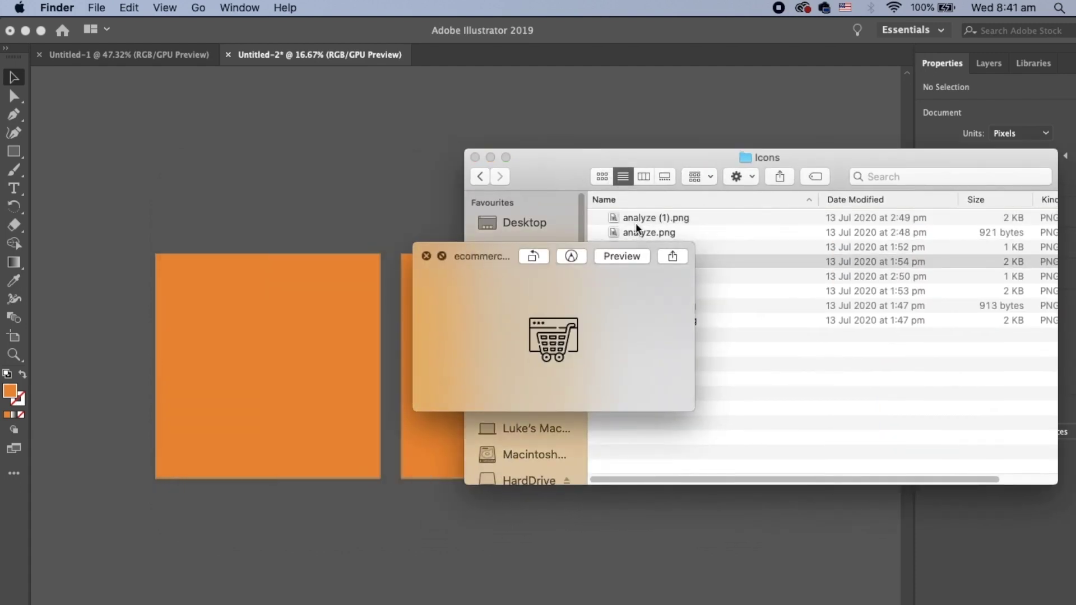
{"action": "key", "text": "space"}
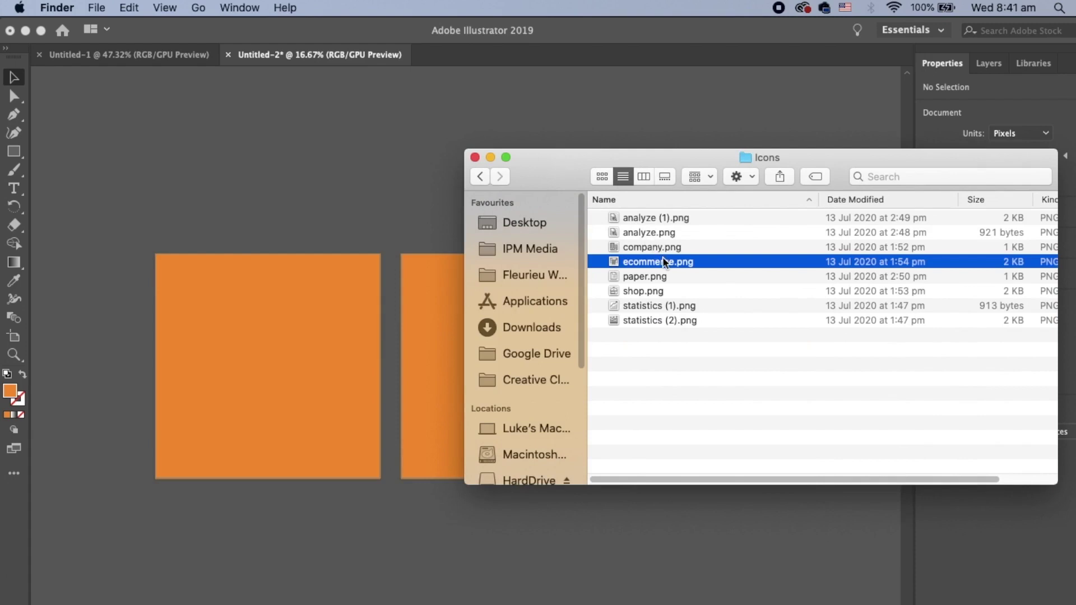
{"action": "left_click_drag", "start_coordinate": [663, 263], "coordinate": [262, 315]}
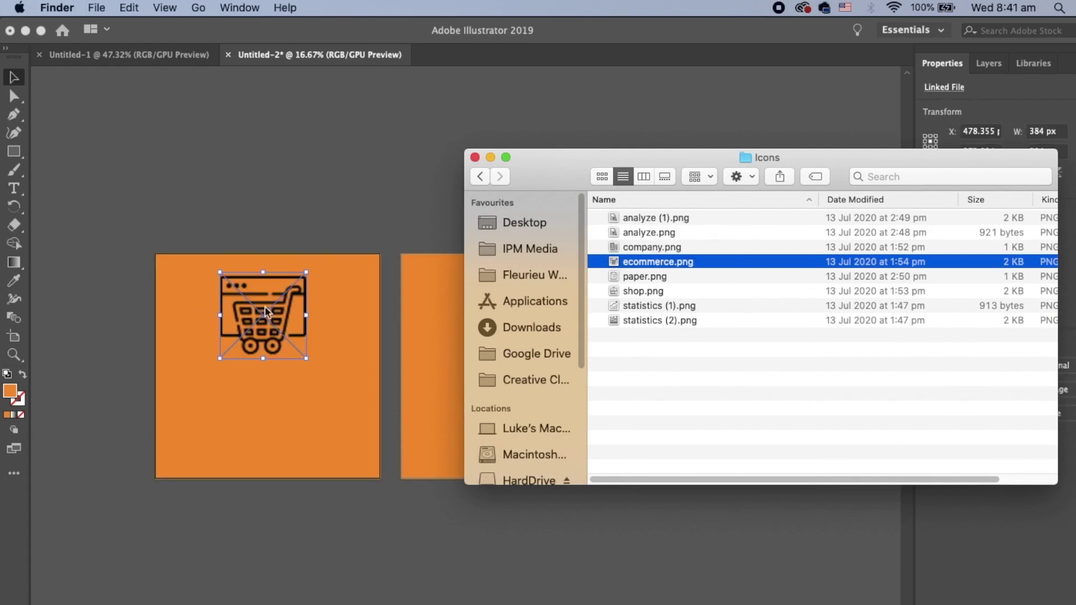
- Scale the cart icon down to about 158 px at the upper centre of the first tile
{"action": "scroll", "coordinate": [324, 332], "scroll_direction": "left", "scroll_amount": 3}
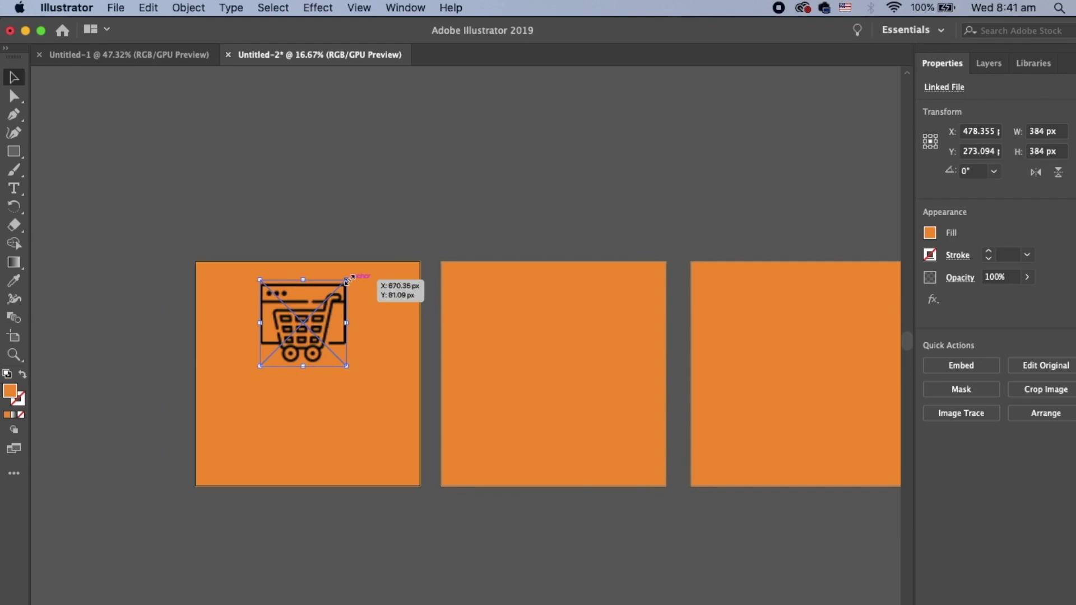
{"action": "left_click_drag", "start_coordinate": [348, 280], "coordinate": [312, 328]}
{"action": "key", "text": "super+z"}
{"action": "left_click", "coordinate": [336, 250]}
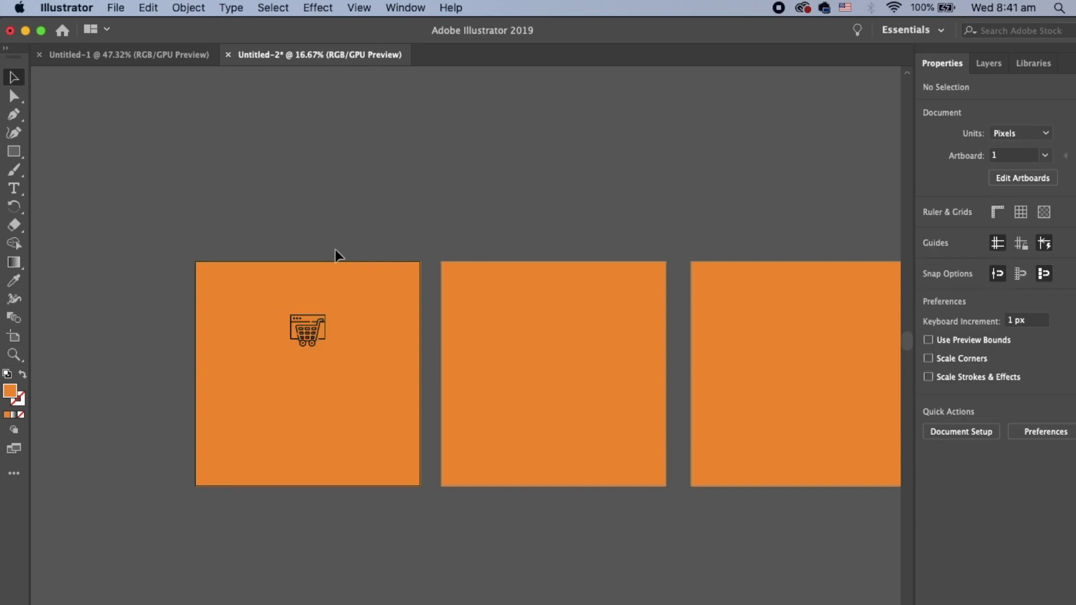
{"action": "key", "text": "super+equal"}
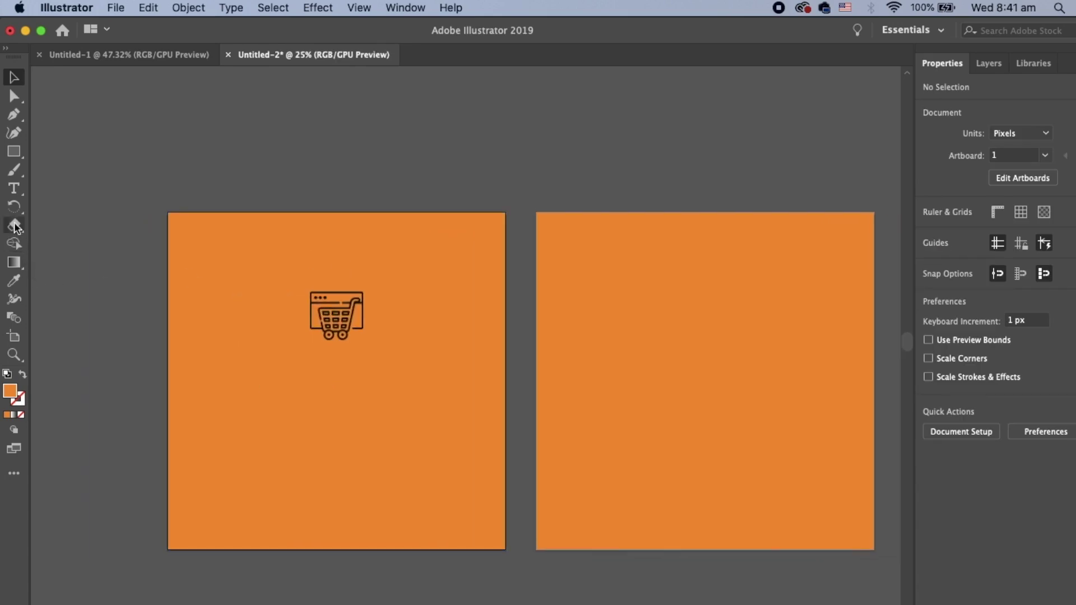
{"action": "key", "text": "t"}
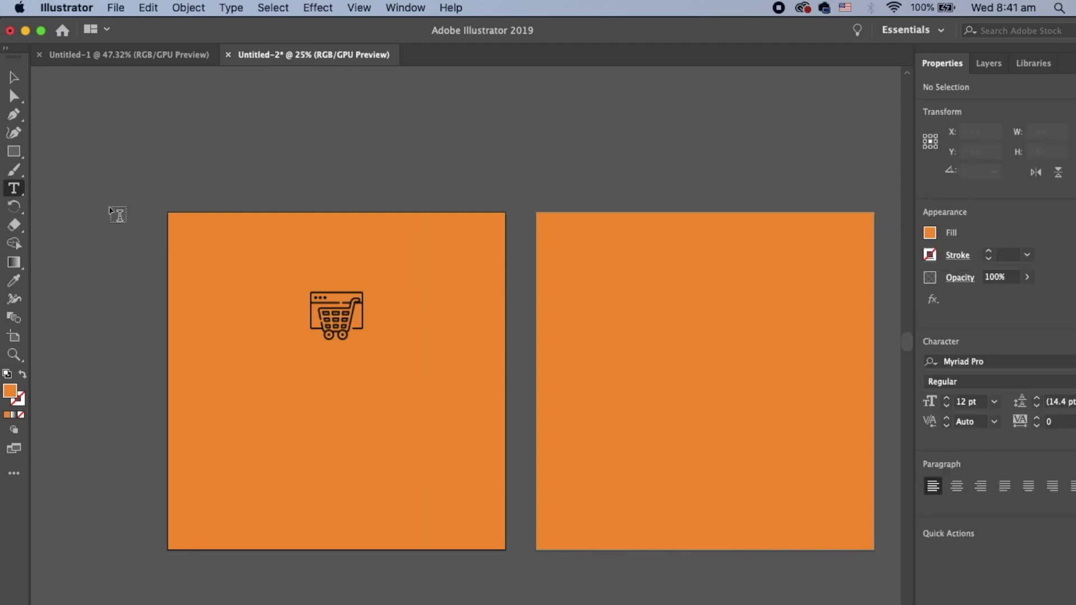
- Add the title 'HOW MAKE SOCIAL MEDIA TILES' in 60 pt DISCIPLINA PERSONAL USE on the first tile
{"action": "left_click", "coordinate": [219, 249]}
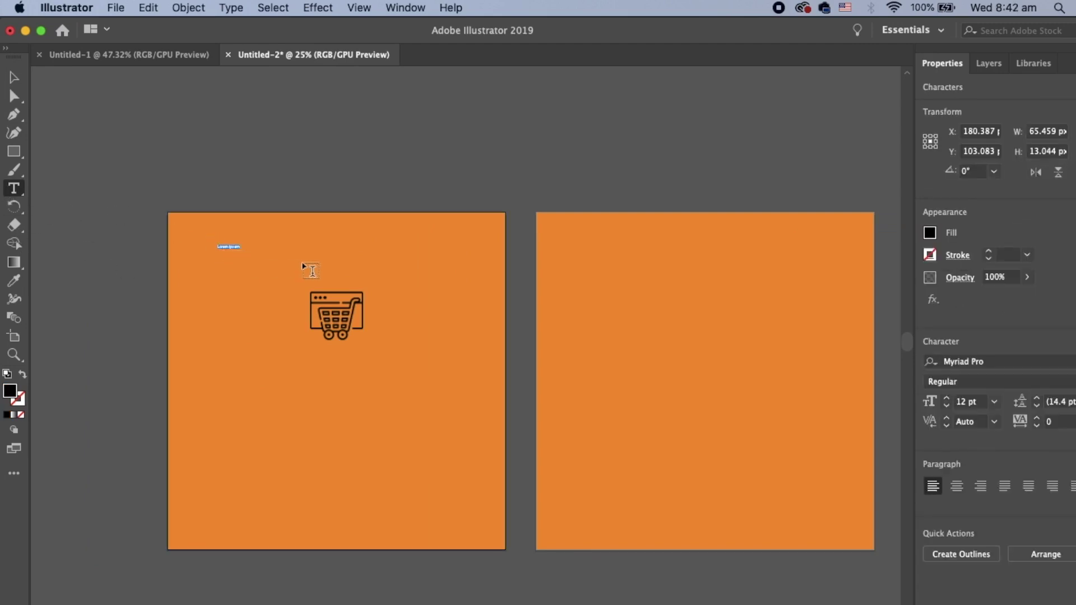
{"action": "key", "text": "BackSpace"}
{"action": "type", "text": "BuyE $100"}
{"action": "triple_click", "coordinate": [263, 247]}
{"action": "left_click", "coordinate": [994, 402]}
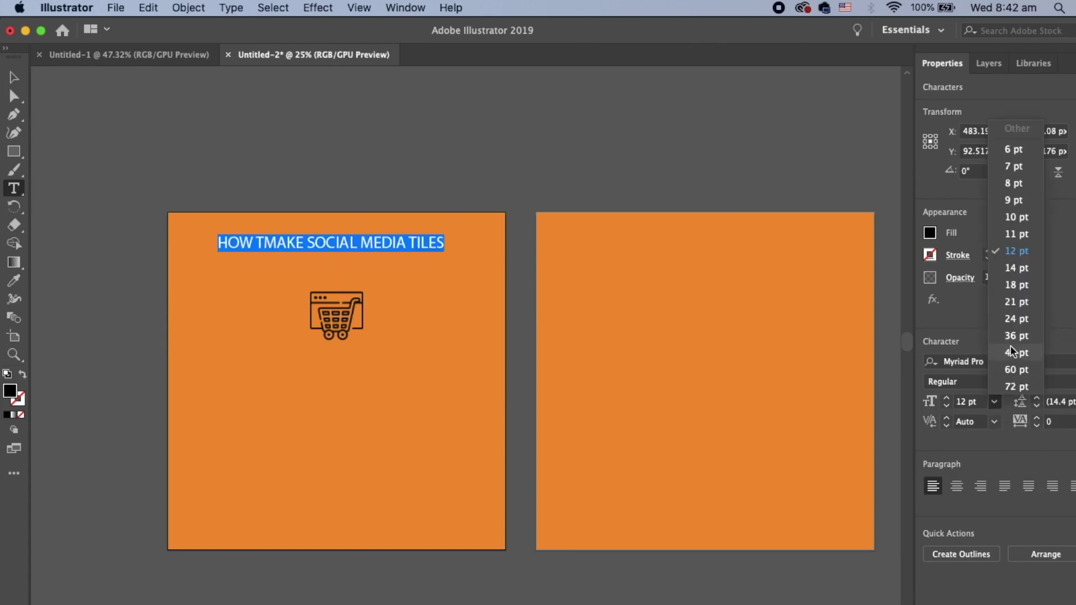
{"action": "left_click", "coordinate": [1015, 367]}
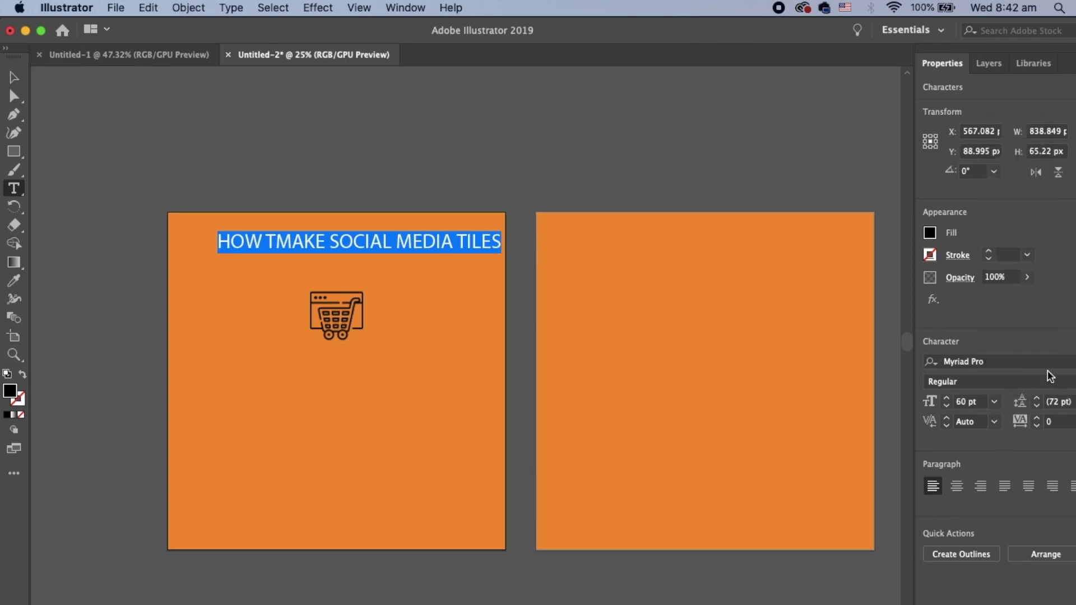
{"action": "left_click", "coordinate": [1069, 361]}
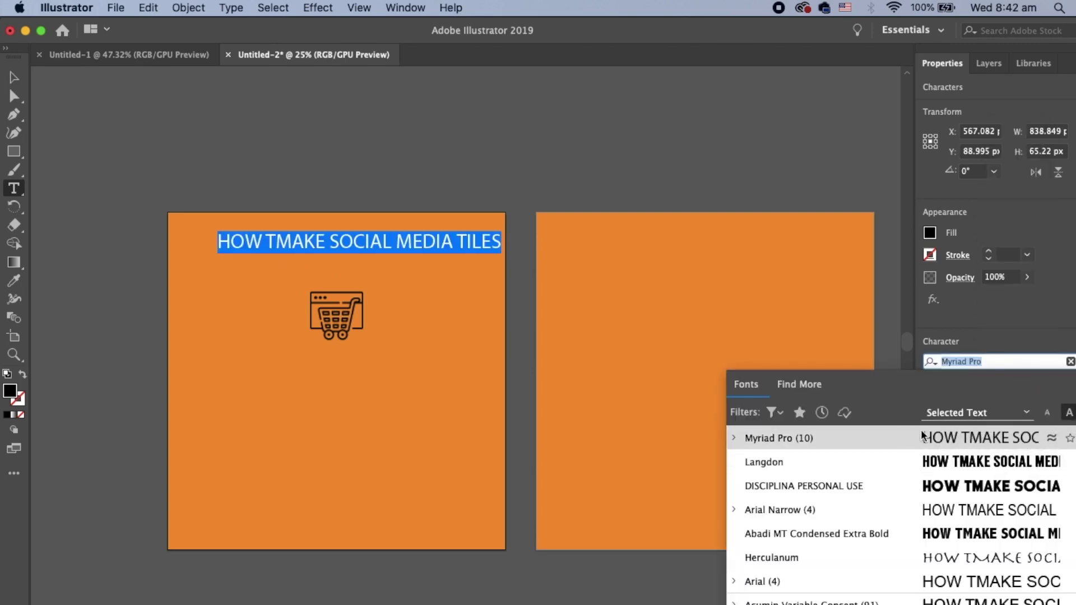
{"action": "left_click", "coordinate": [884, 482]}
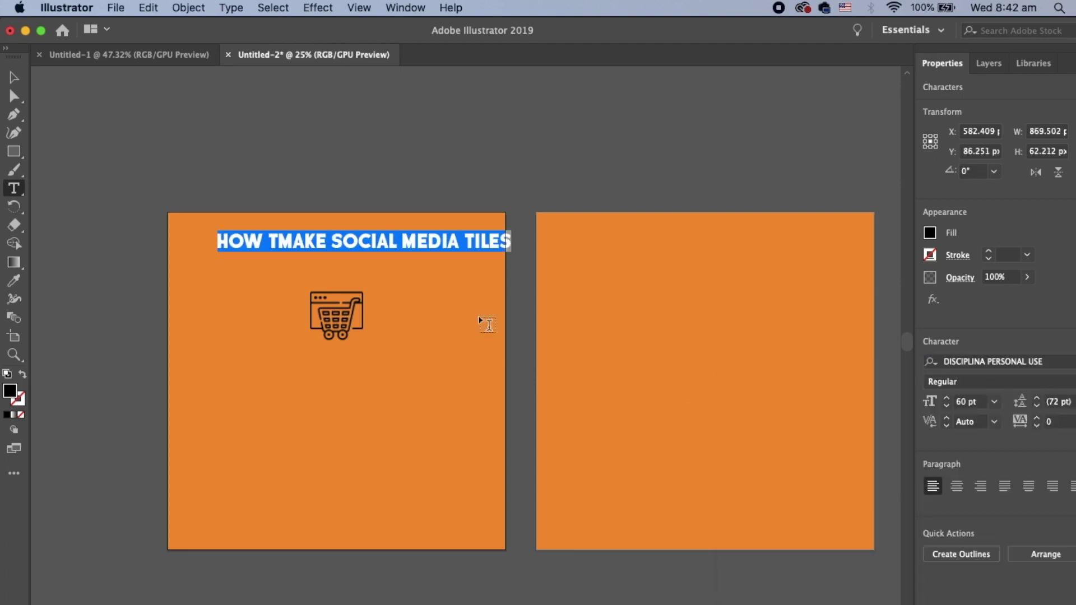
{"action": "left_click", "coordinate": [270, 241]}
{"action": "key", "text": "BackSpace"}
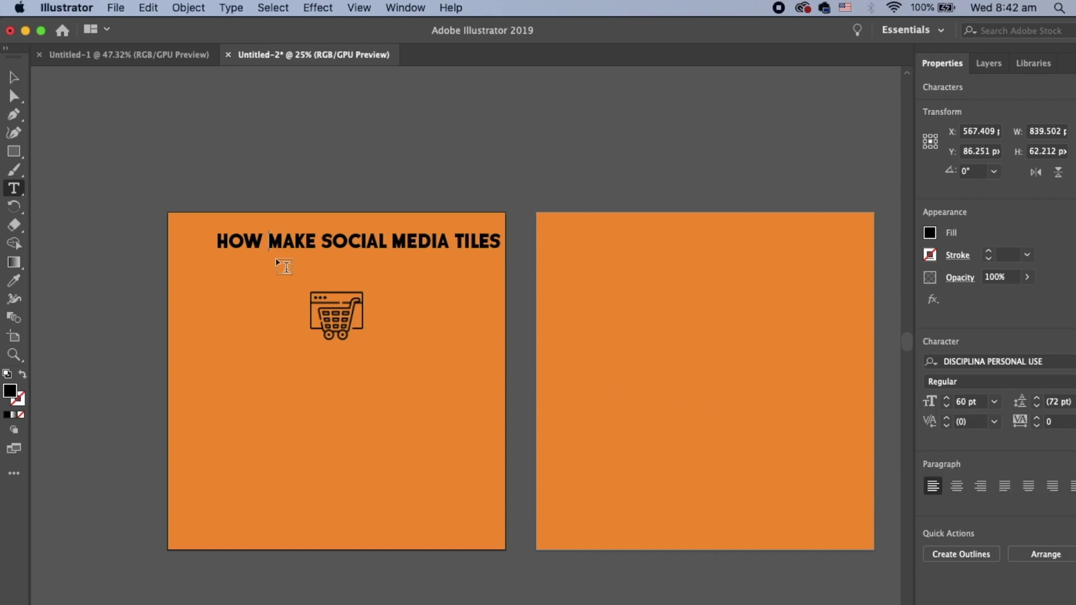
- Centre the title on the tile and nudge the cart icon slightly lower
{"action": "left_click", "coordinate": [15, 81]}
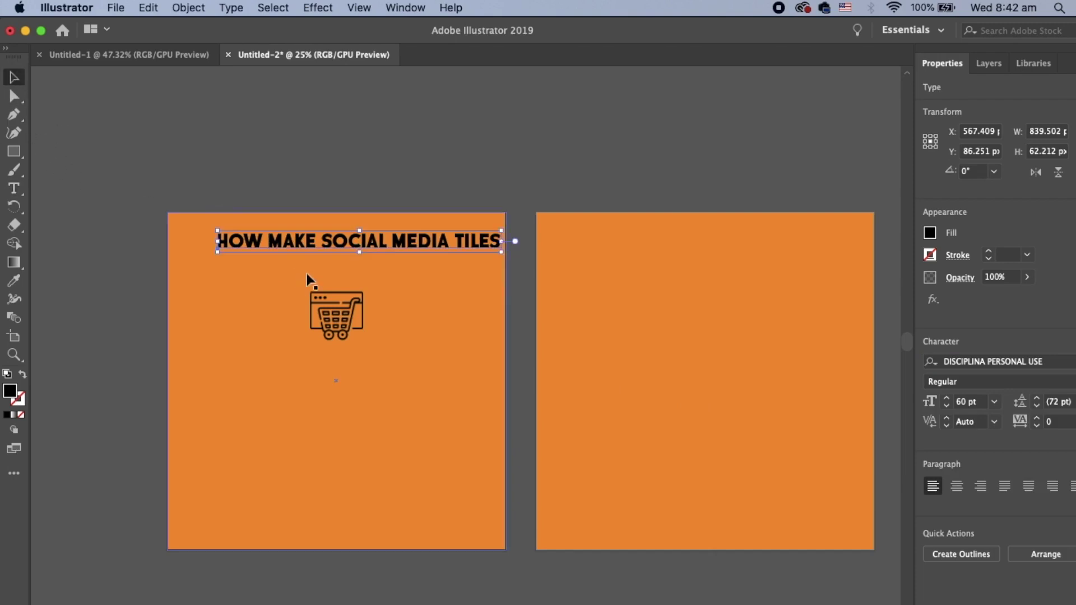
{"action": "left_click_drag", "start_coordinate": [362, 247], "coordinate": [339, 265]}
{"action": "left_click", "coordinate": [392, 150]}
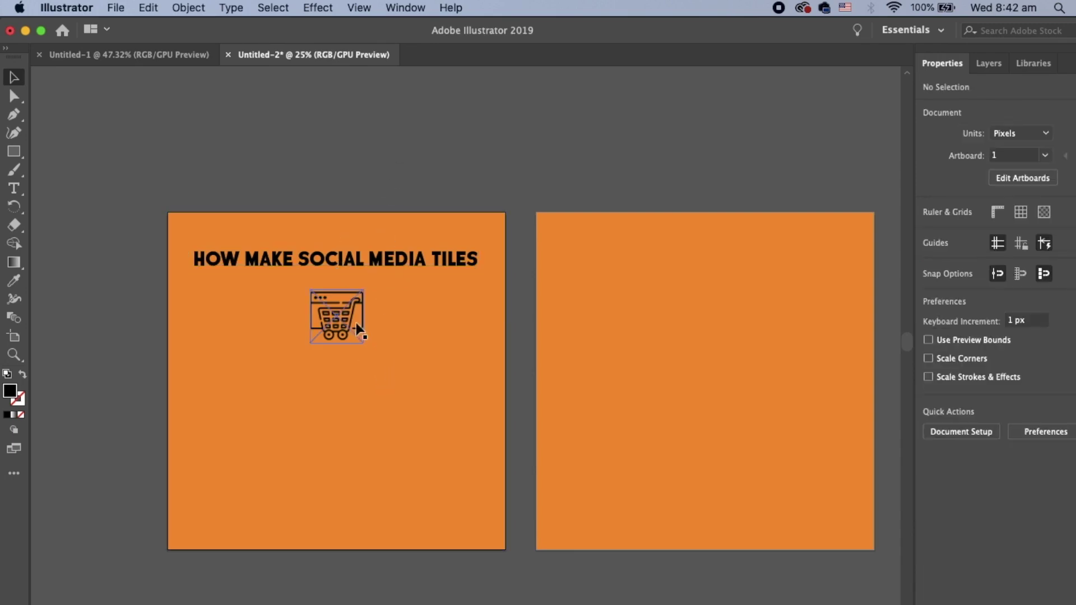
{"action": "left_click_drag", "start_coordinate": [357, 326], "coordinate": [354, 334]}
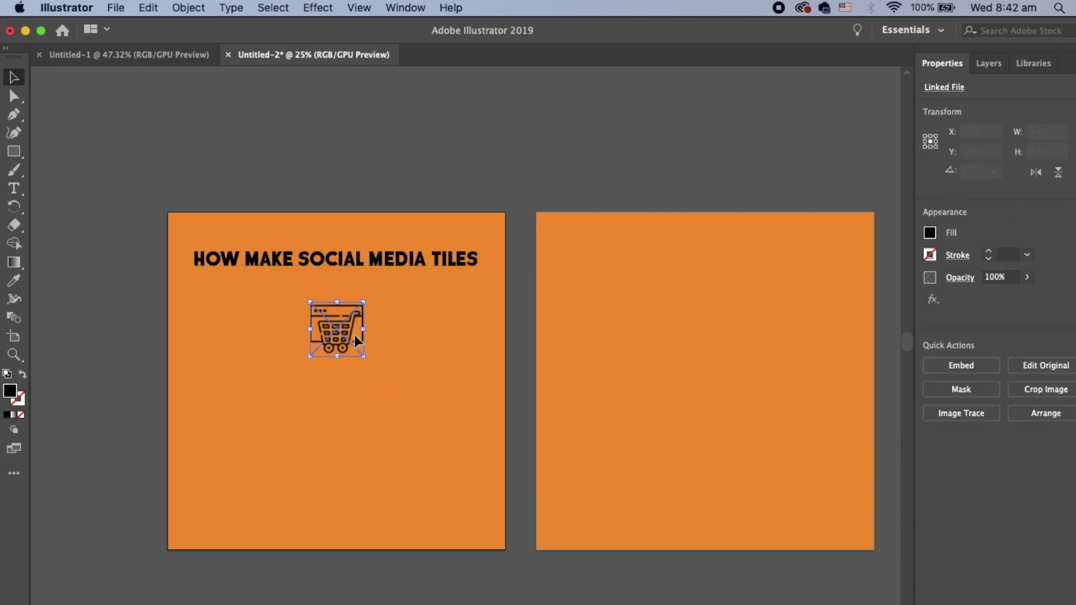
{"action": "left_click", "coordinate": [369, 160]}
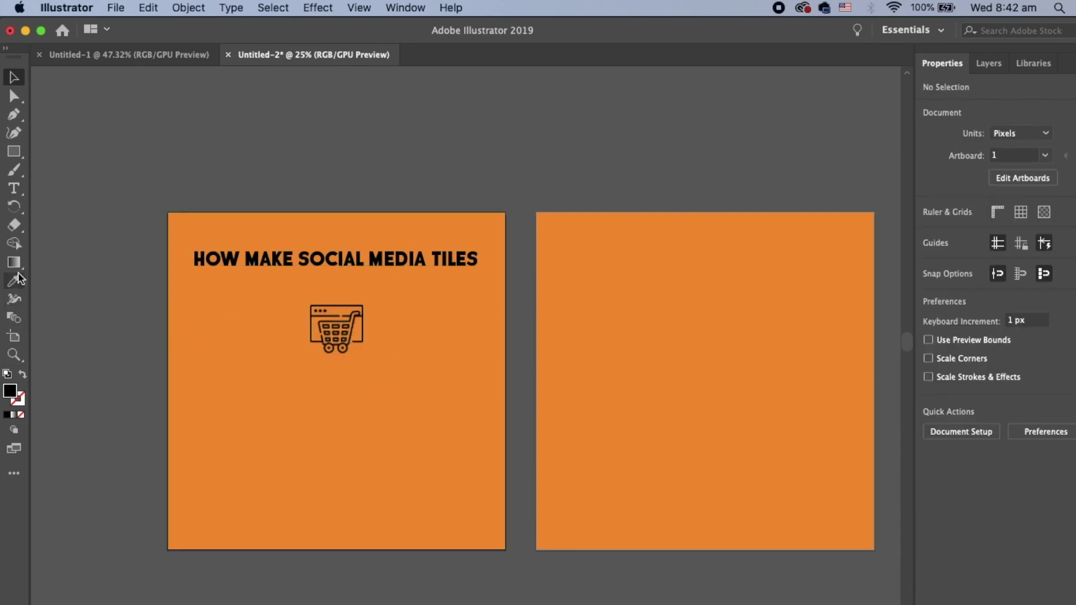
{"action": "left_click", "coordinate": [14, 188]}
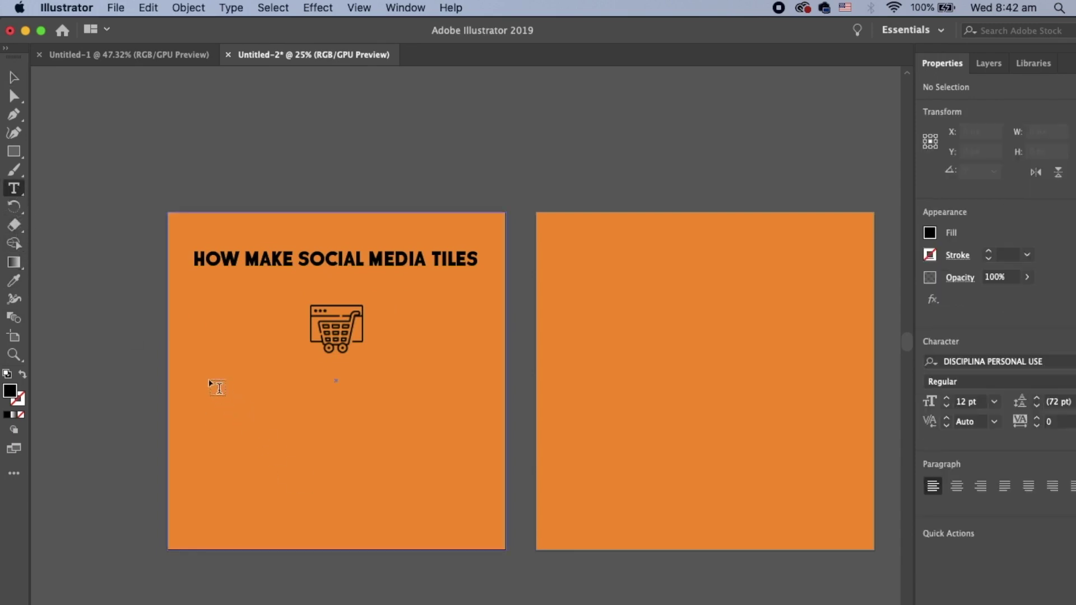
- Draw a text area below the cart icon and type 'STEP ONE- GET ADOBE ILLUSTRATOR...'
{"action": "left_click_drag", "start_coordinate": [199, 383], "coordinate": [478, 511]}
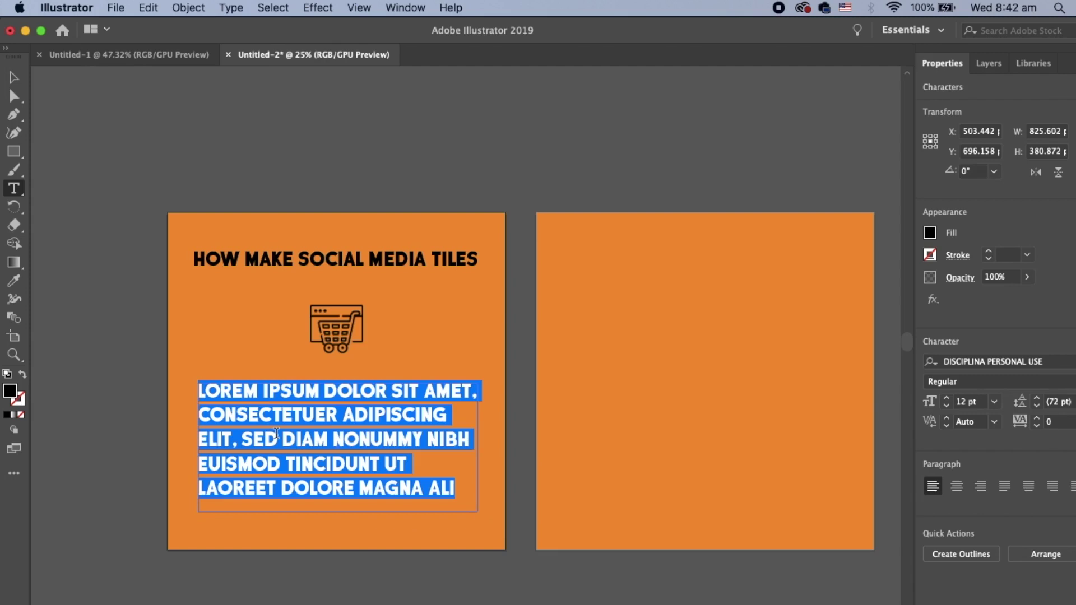
{"action": "type", "text": "STEP 01."}
{"action": "key", "text": "BackSpace"}
{"action": "key", "text": "BackSpace"}
{"action": "key", "text": "BackSpace"}
{"action": "type", "text": "ONE-"}
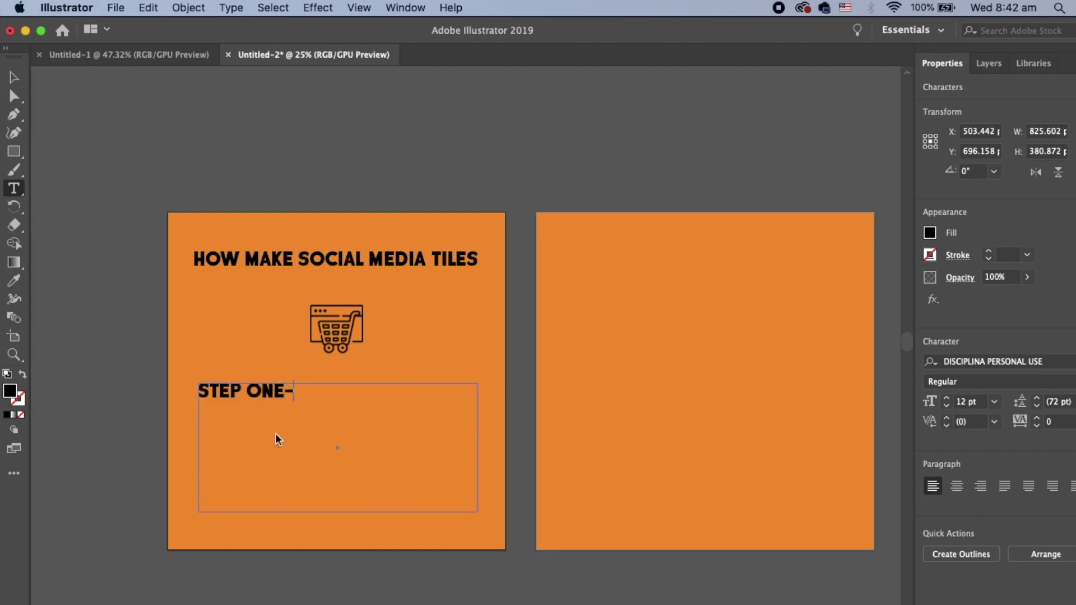
{"action": "type", "text": " GET ADOBE"}
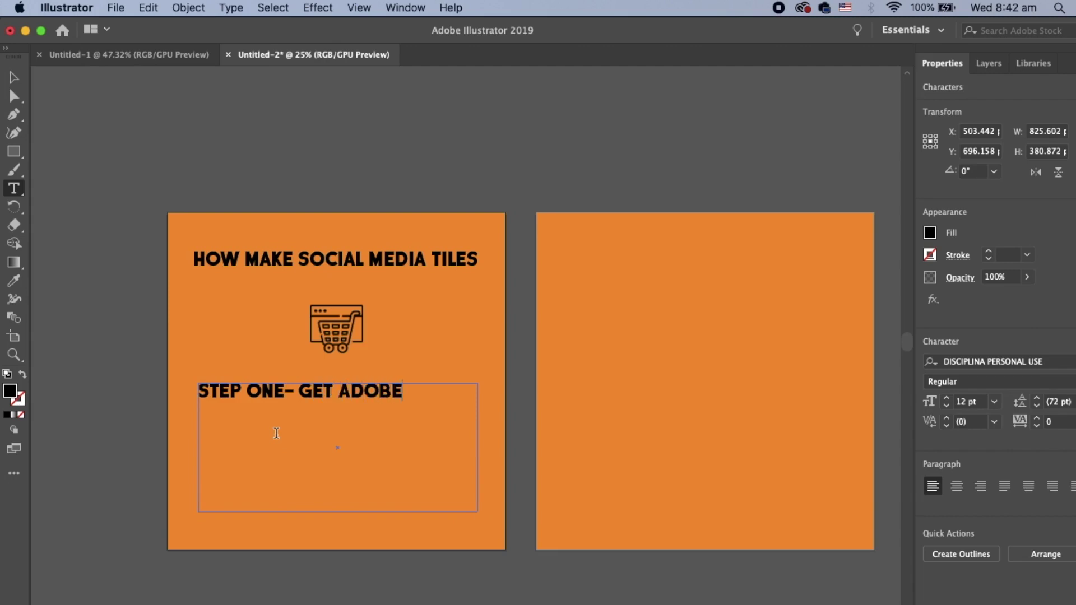
{"action": "type", "text": " ILLUSTRATO"}
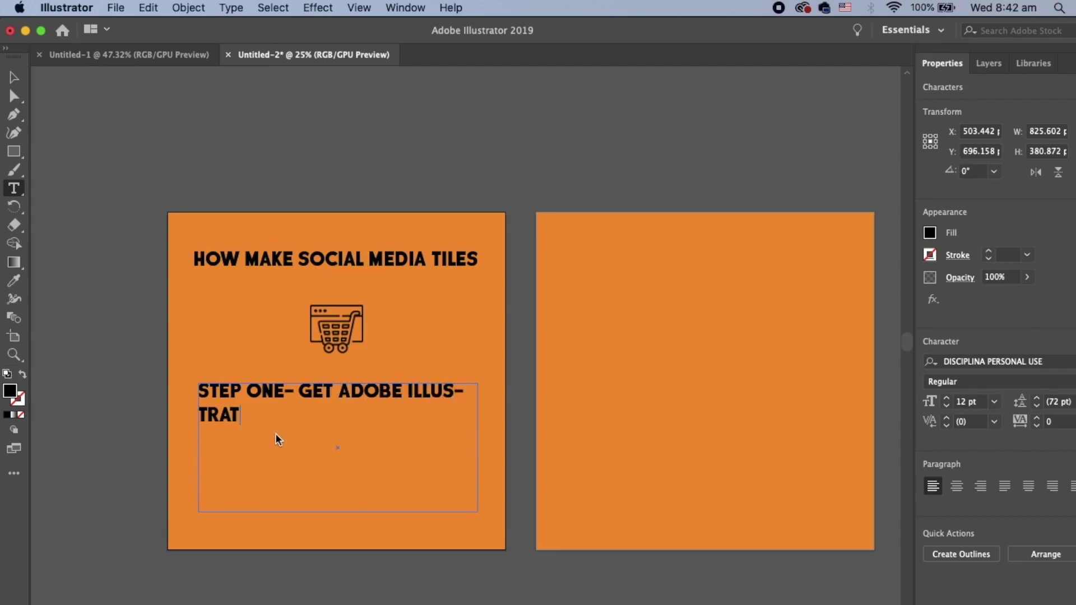
{"action": "key", "text": "BackSpace"}
{"action": "type", "text": "OR..."}
{"action": "key", "text": "Return"}
{"action": "key", "text": "Return"}
{"action": "key", "text": "Return"}
{"action": "left_click", "coordinate": [22, 85]}
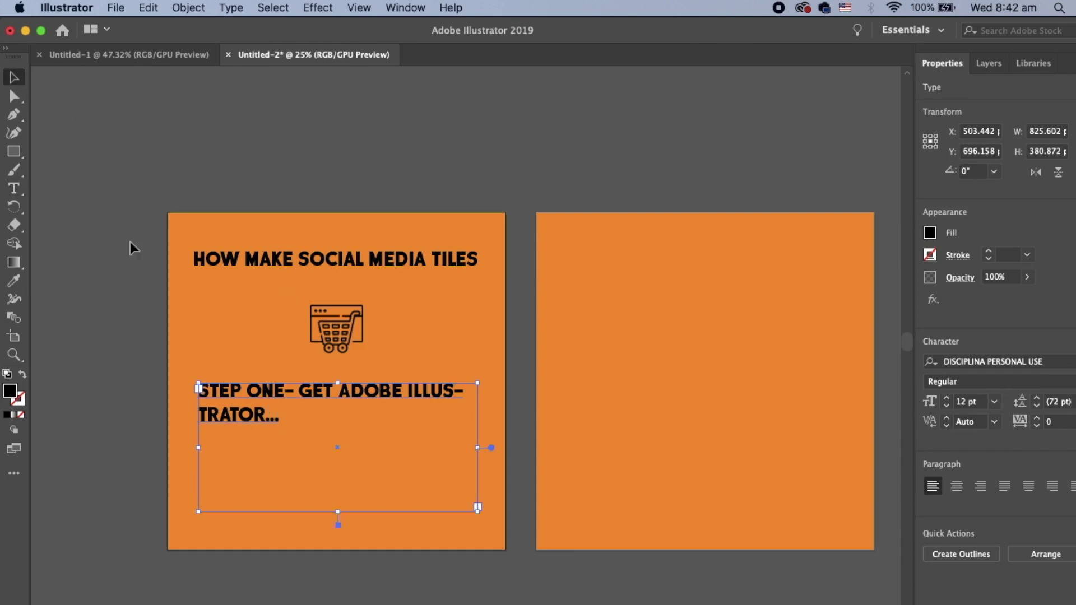
- Paste the step line onto a new paragraph and change it to 'STEP TWO- GET ADOBE ILLUSTRATOR...'
{"action": "left_click_drag", "start_coordinate": [293, 415], "coordinate": [206, 400]}
{"action": "key", "text": "super+c"}
{"action": "left_click", "coordinate": [291, 415]}
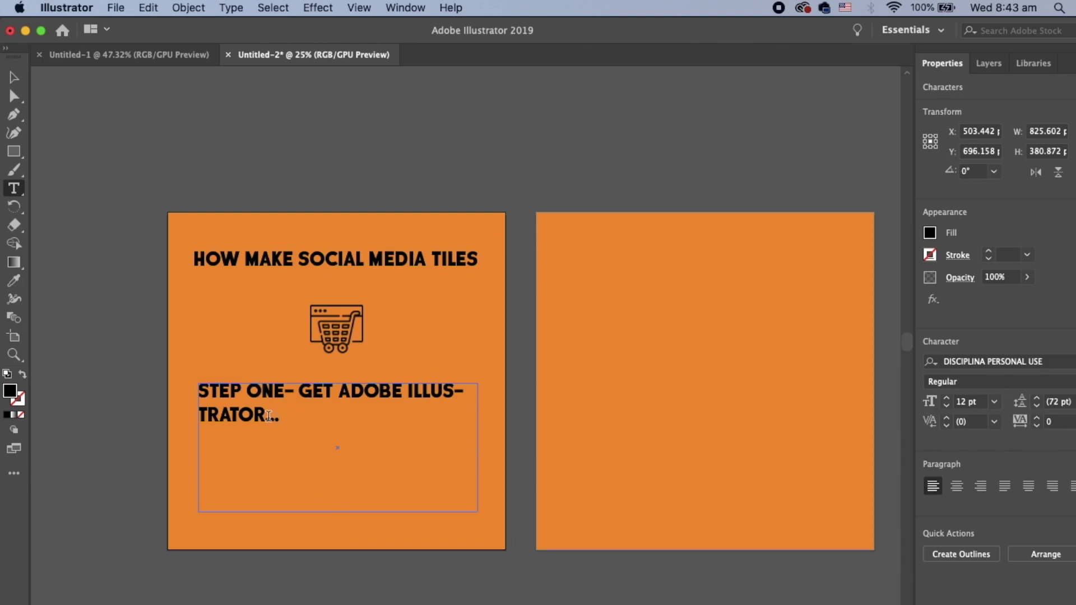
{"action": "key", "text": "Return"}
{"action": "key", "text": "Return"}
{"action": "key", "text": "super+v"}
{"action": "double_click", "coordinate": [266, 465]}
{"action": "type", "text": "TWO"}
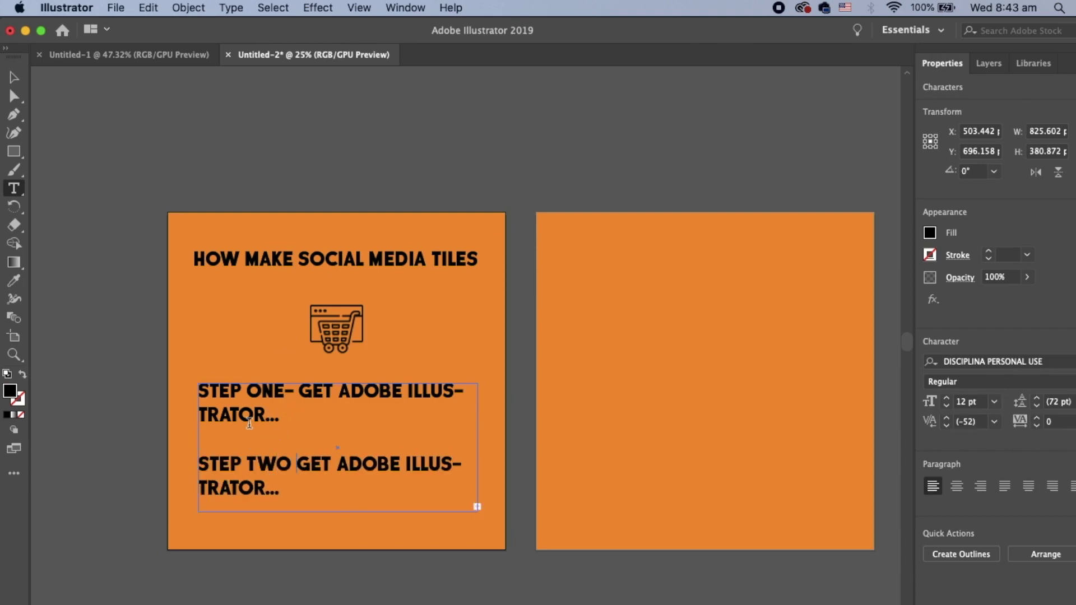
{"action": "key", "text": "BackSpace"}
{"action": "type", "text": "-"}
{"action": "left_click", "coordinate": [14, 79]}
{"action": "left_click", "coordinate": [358, 173]}
{"action": "scroll", "coordinate": [359, 173], "scroll_direction": "right", "scroll_amount": 2}
{"action": "left_click", "coordinate": [323, 383]}
{"action": "double_click", "coordinate": [317, 388]}
- Clear the first tile's bold step paragraph and switch its font to MinervaModern Regular
{"action": "triple_click", "coordinate": [317, 387]}
{"action": "type", "text": "S"}
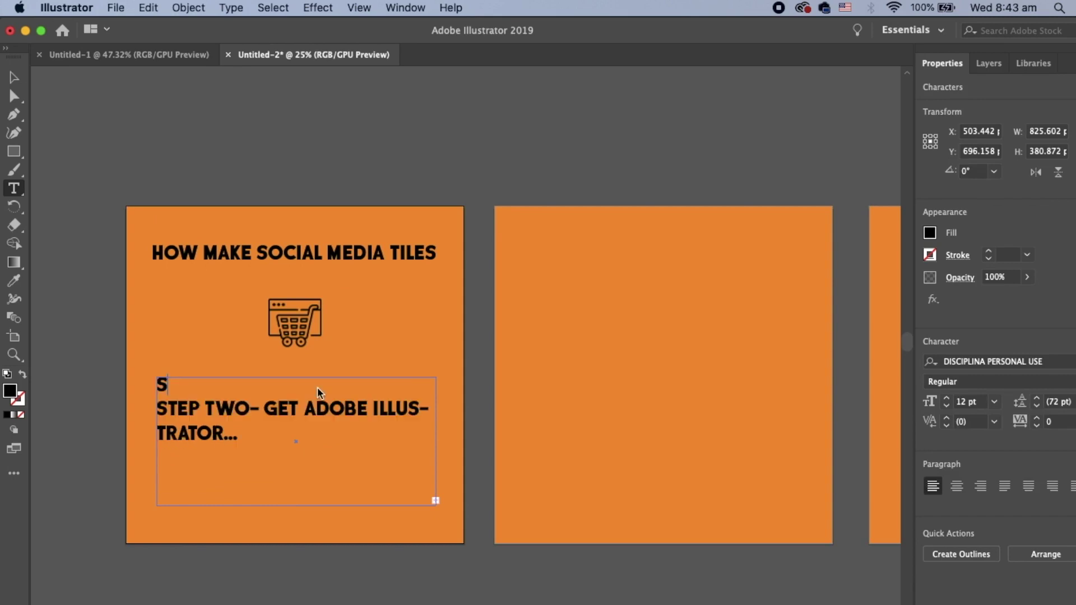
{"action": "type", "text": "TE"}
{"action": "key", "text": "BackSpace"}
{"action": "key", "text": "BackSpace"}
{"action": "key", "text": "BackSpace"}
{"action": "left_click", "coordinate": [1059, 362]}
{"action": "type", "text": "mi"}
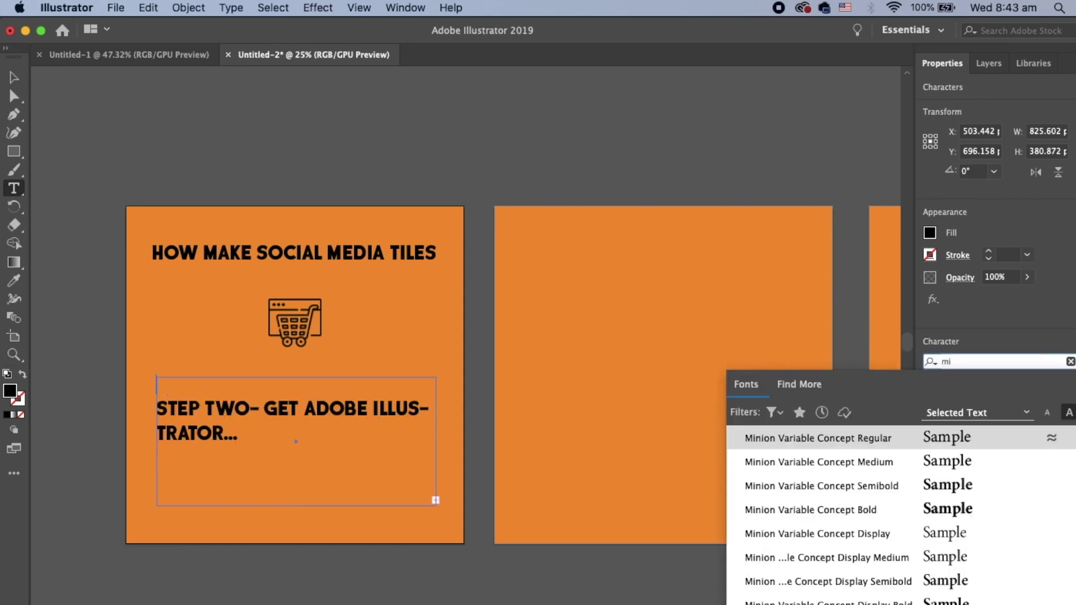
{"action": "type", "text": "nerva"}
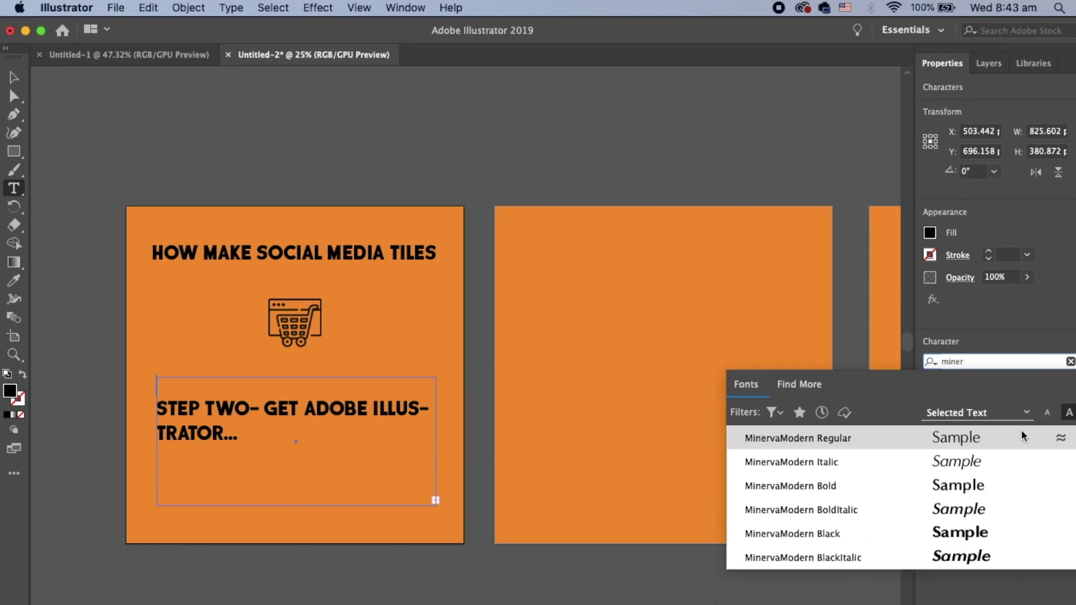
{"action": "left_click", "coordinate": [1021, 437]}
- Type 'Step 1- get Adobe Illustrator', start a new line, and select the STEP TWO paragraph
{"action": "type", "text": "Step"}
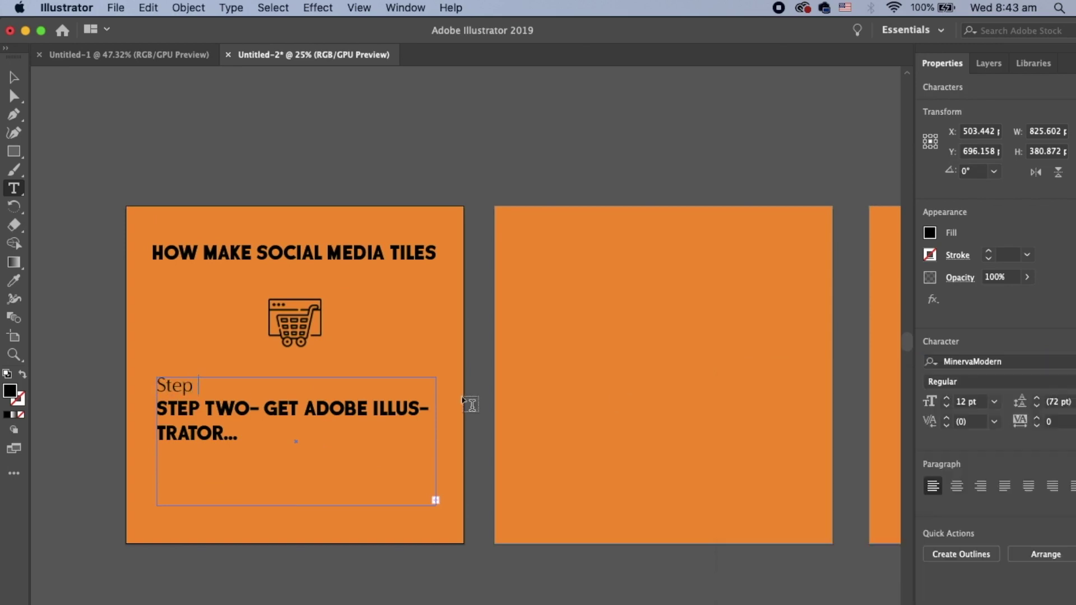
{"action": "type", "text": " 1- get Adobe"}
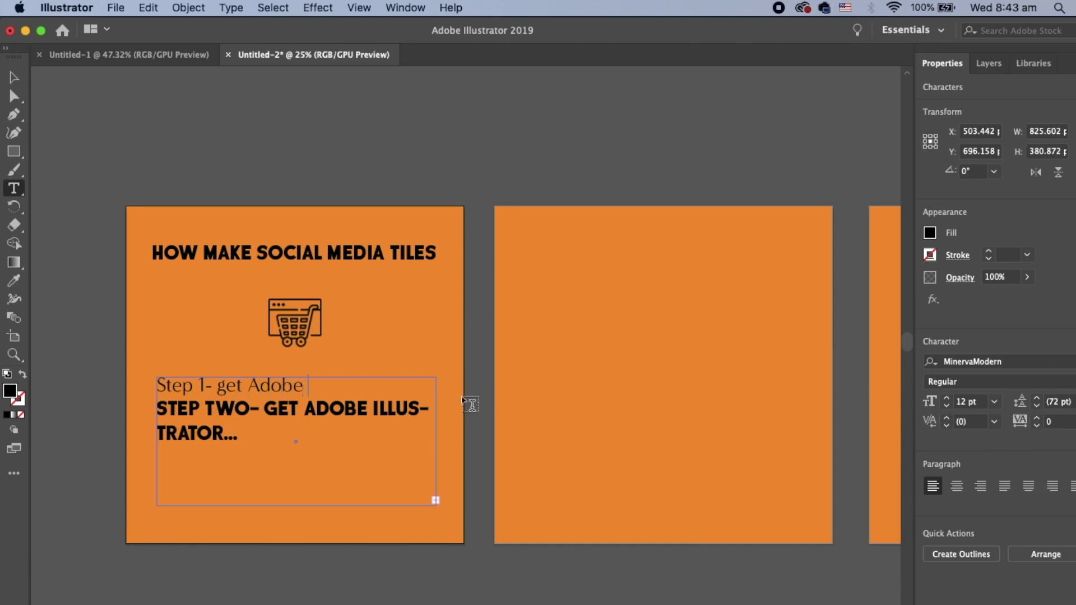
{"action": "type", "text": " Illustrator"}
{"action": "key", "text": "Return"}
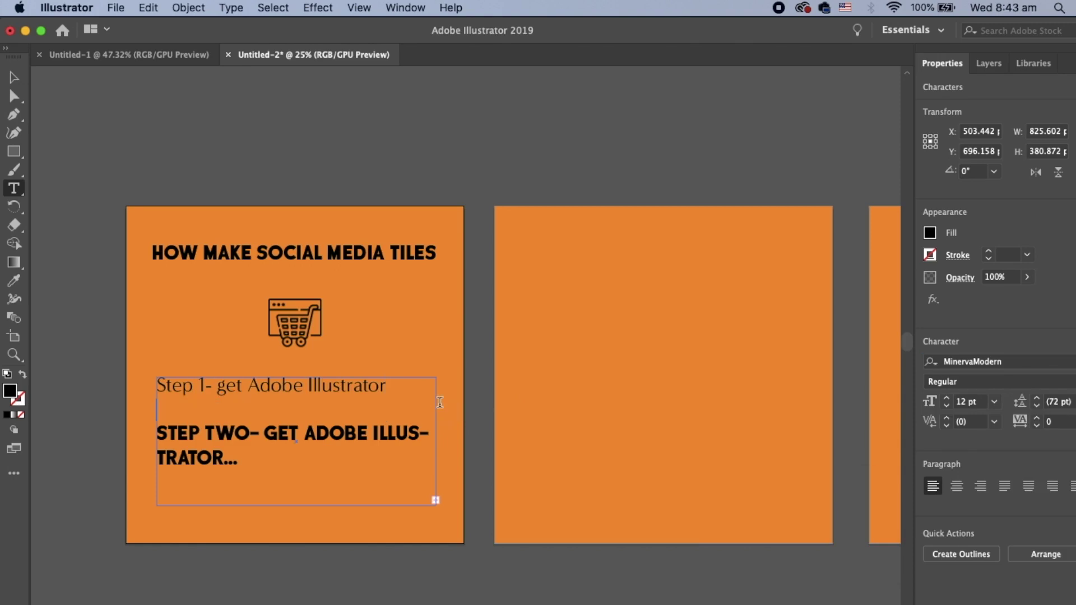
{"action": "left_click_drag", "start_coordinate": [244, 456], "coordinate": [156, 433]}
- Delete the old step-two paragraph and paste a copy of the Step 1 line below it
{"action": "key", "text": "BackSpace"}
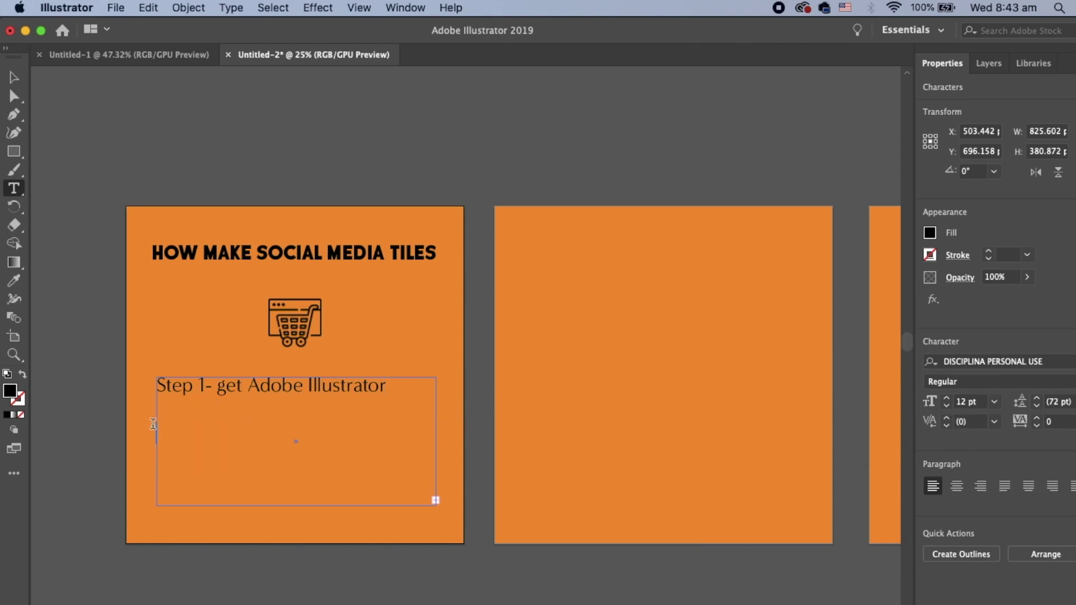
{"action": "triple_click", "coordinate": [229, 388]}
{"action": "key", "text": "super+c"}
{"action": "left_click", "coordinate": [331, 413]}
{"action": "key", "text": "Return"}
{"action": "key", "text": "super+v"}
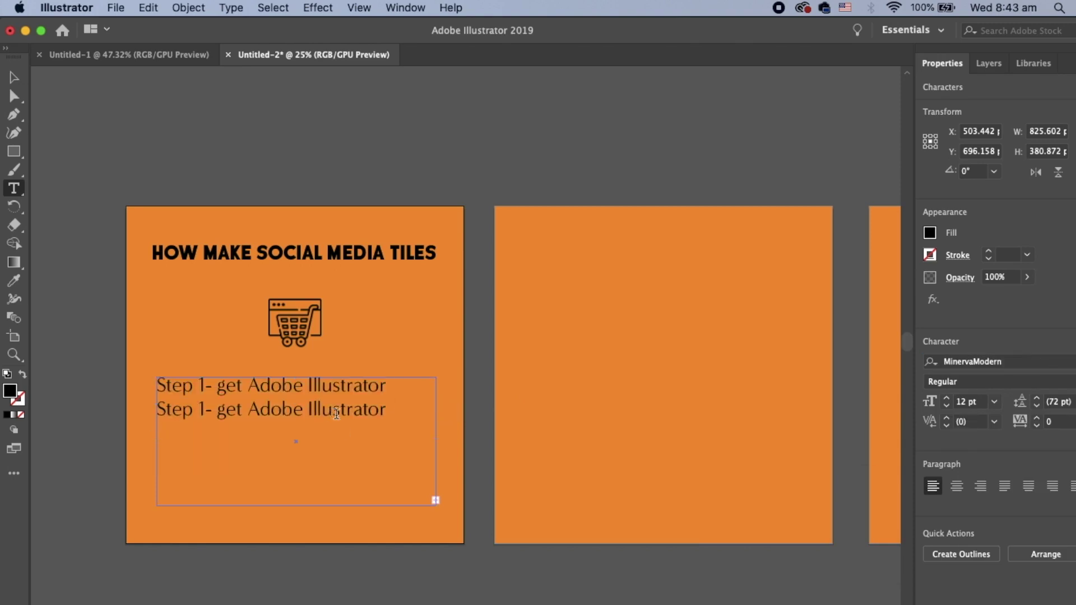
- Edit the copies into Step 2 (create new file) and Step 3 (follow IPM Media's tutorial), separated by blank lines
{"action": "double_click", "coordinate": [200, 418]}
{"action": "type", "text": "2"}
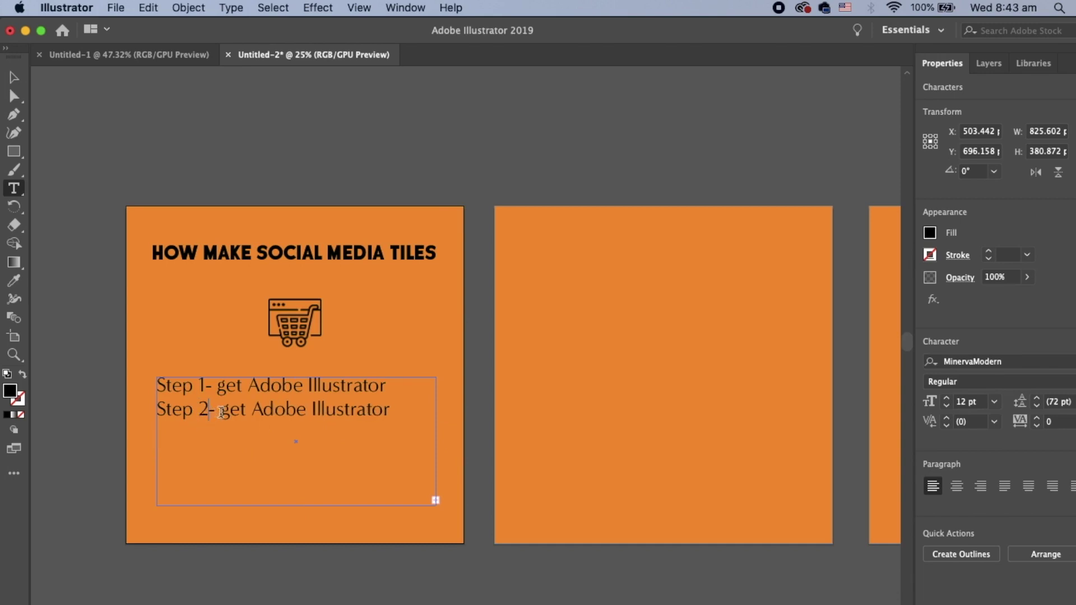
{"action": "left_click_drag", "start_coordinate": [221, 413], "coordinate": [405, 412]}
{"action": "type", "text": "create new file."}
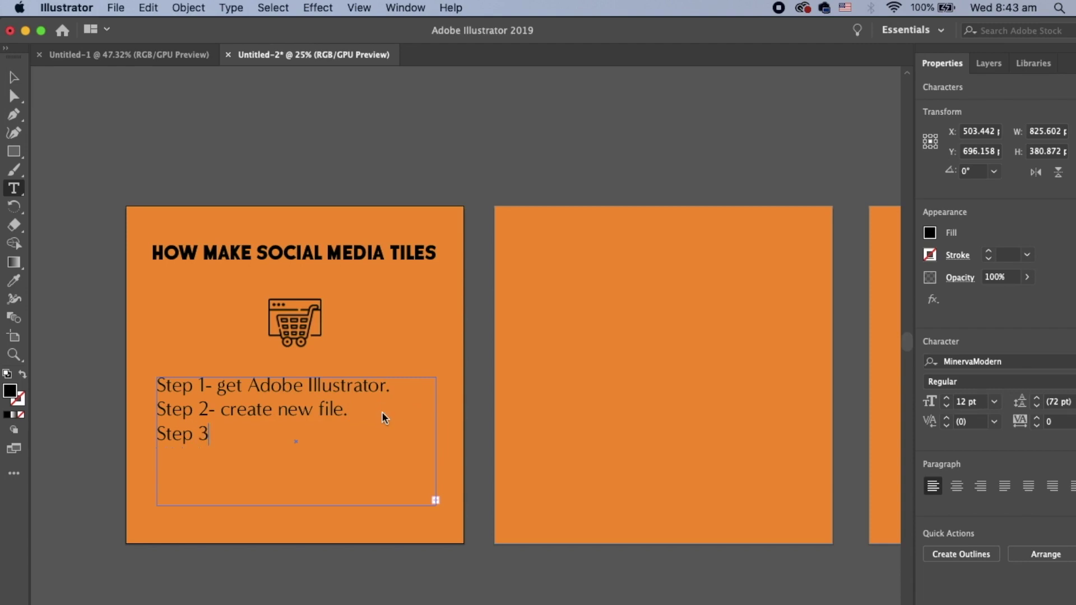
{"action": "type", "text": "- follow IPM Me"}
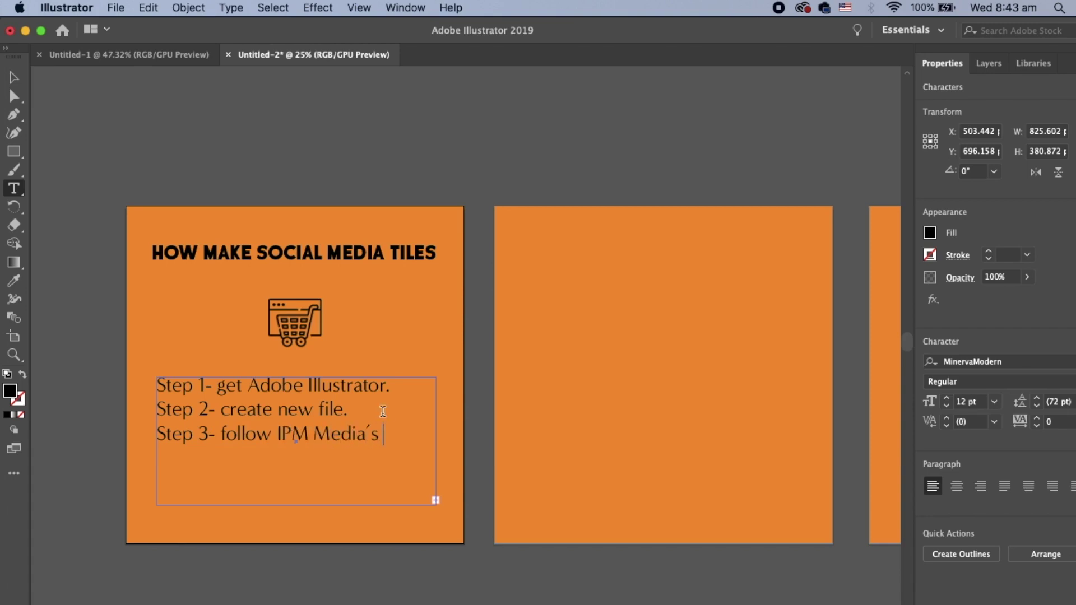
{"action": "type", "text": "dia's tutorial."}
{"action": "key", "text": "Return"}
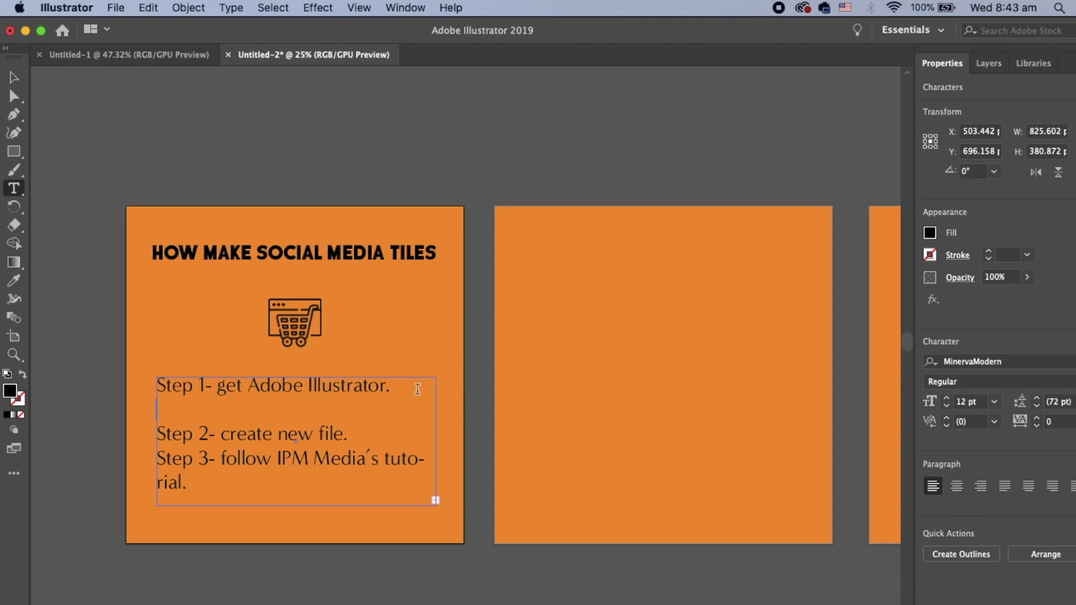
{"action": "key", "text": "Return"}
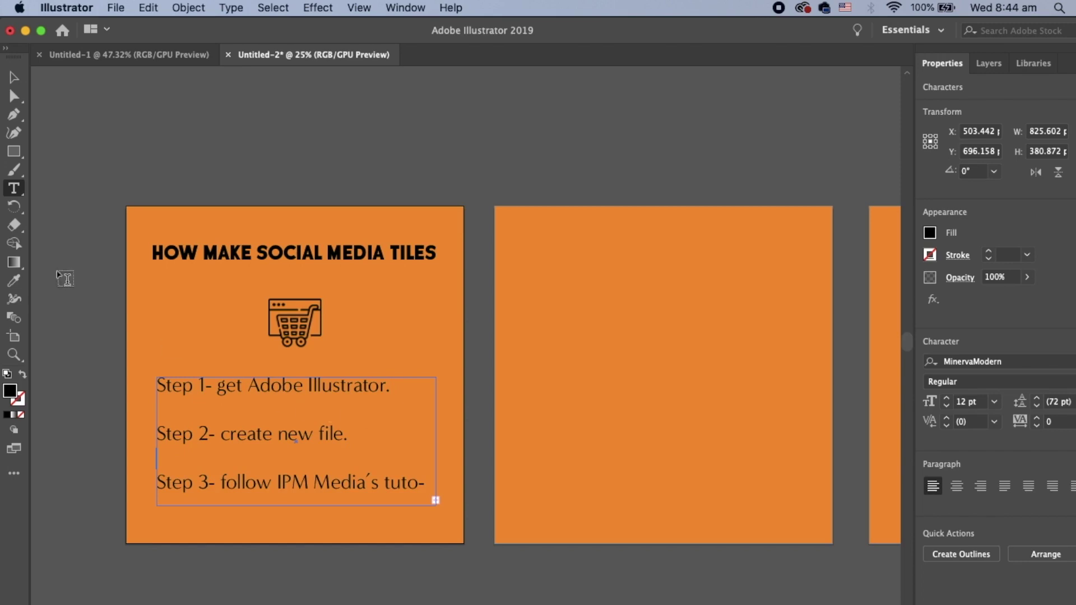
- Lengthen the text frame so the last word shows, then zoom out to all three tiles
{"action": "left_click", "coordinate": [16, 94]}
{"action": "left_click", "coordinate": [14, 77]}
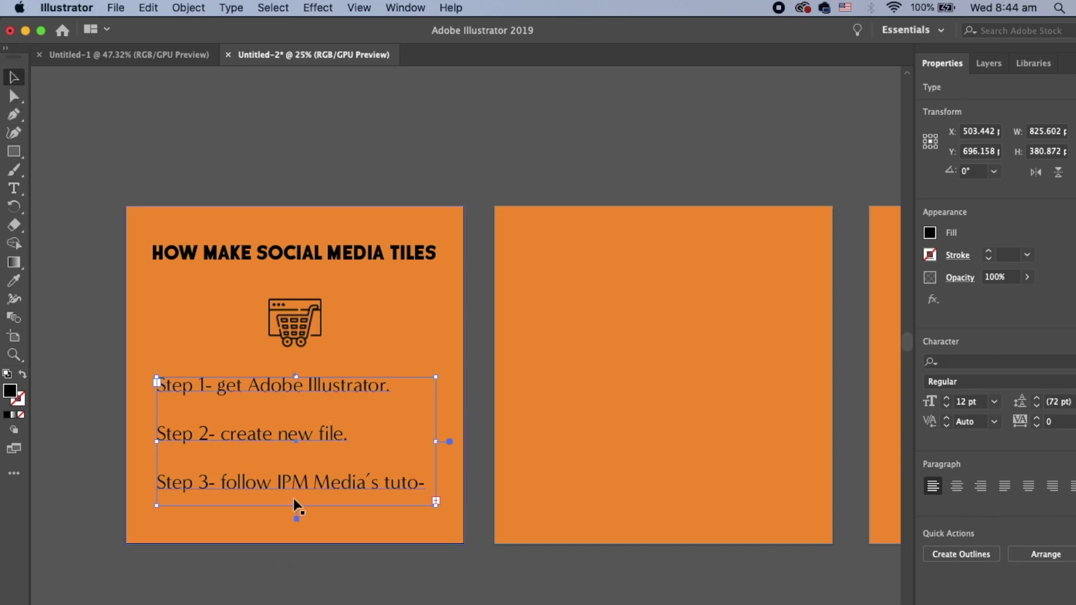
{"action": "left_click_drag", "start_coordinate": [297, 507], "coordinate": [296, 520]}
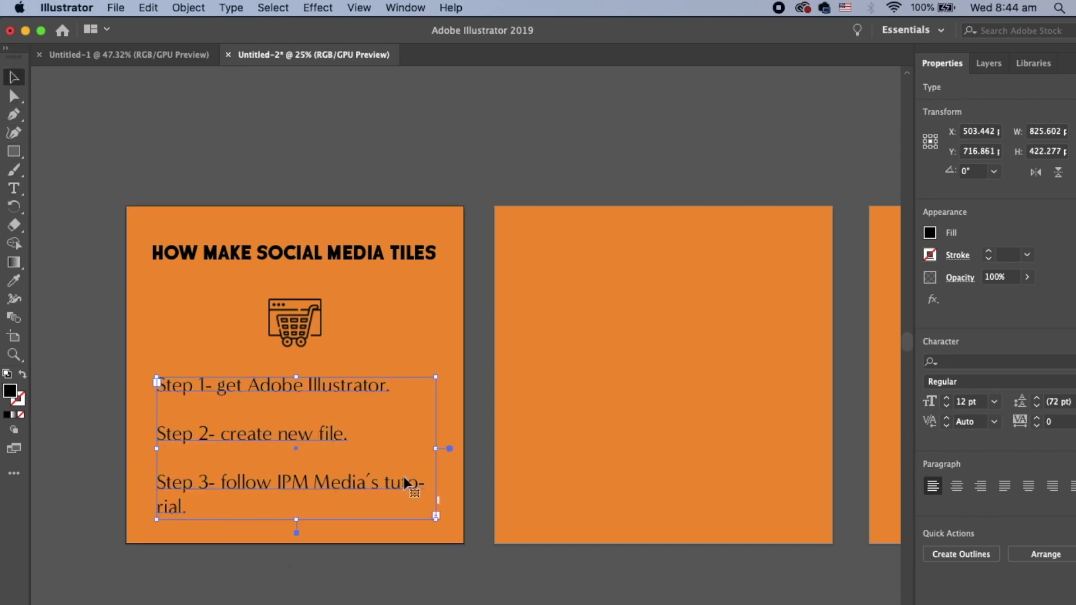
{"action": "left_click", "coordinate": [465, 578]}
{"action": "key", "text": "super+minus"}
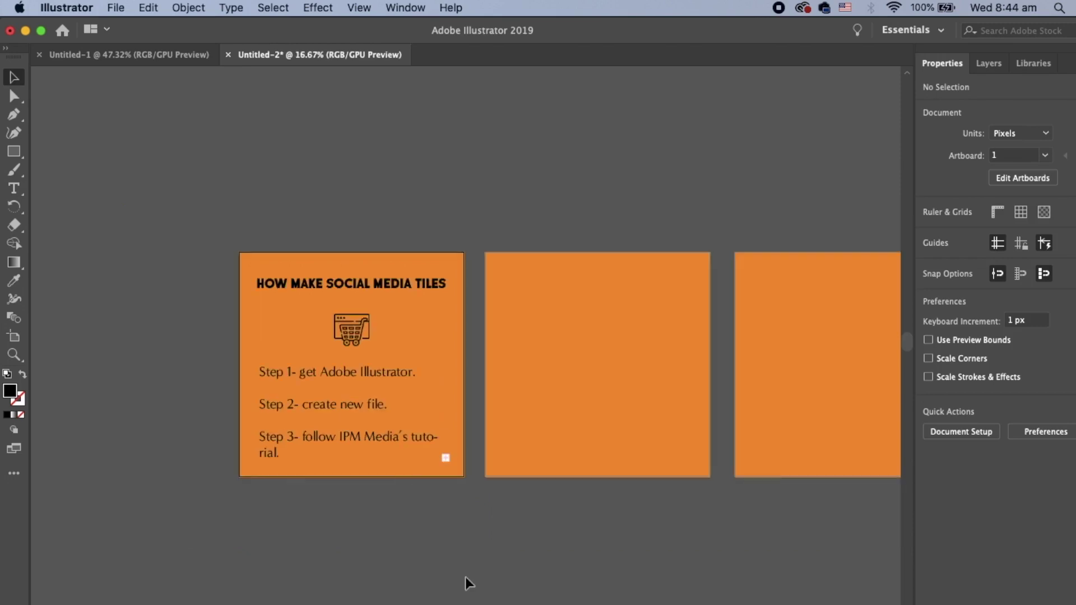
{"action": "scroll", "coordinate": [466, 578], "scroll_direction": "right", "scroll_amount": 3}
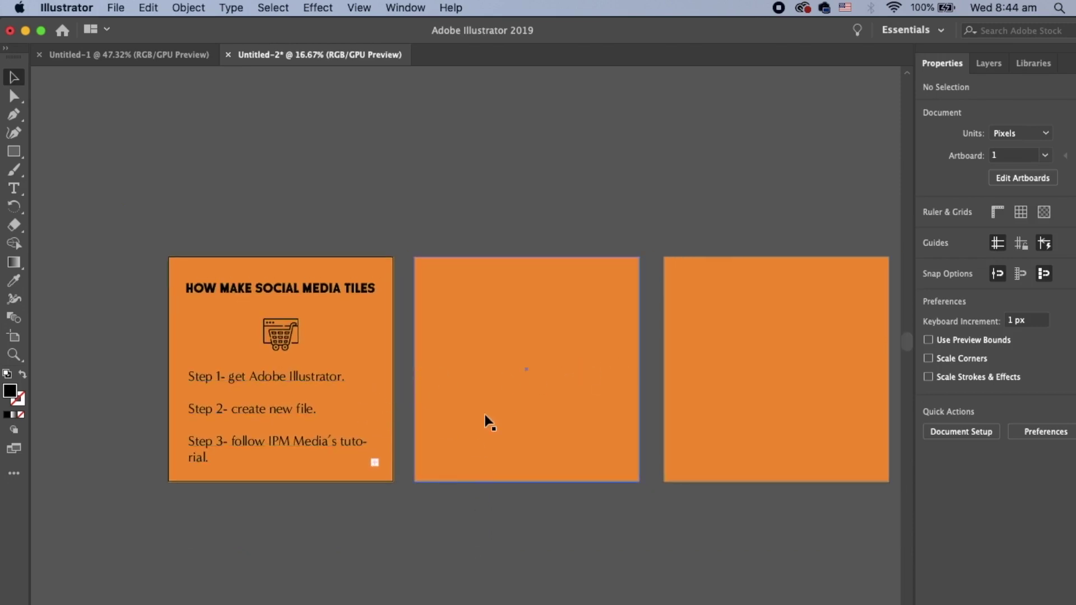
{"action": "scroll", "coordinate": [531, 396], "scroll_direction": "right", "scroll_amount": 2}
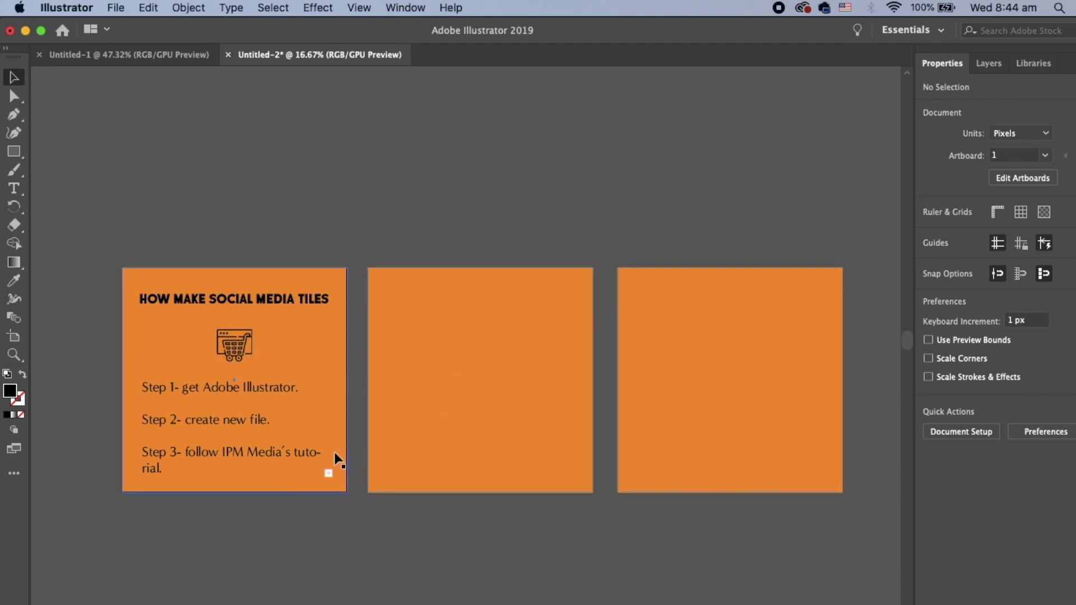
- Preview the long-haired woman photo in Finder's Downloads folder and drag it onto the Illustrator artboards
{"action": "left_click", "coordinate": [134, 600]}
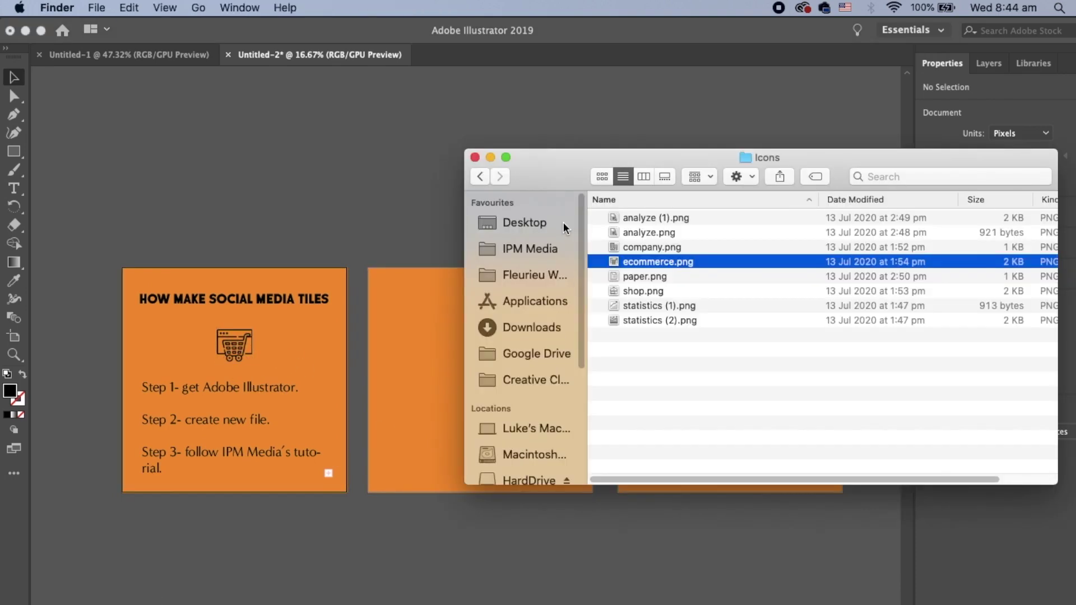
{"action": "left_click", "coordinate": [540, 300]}
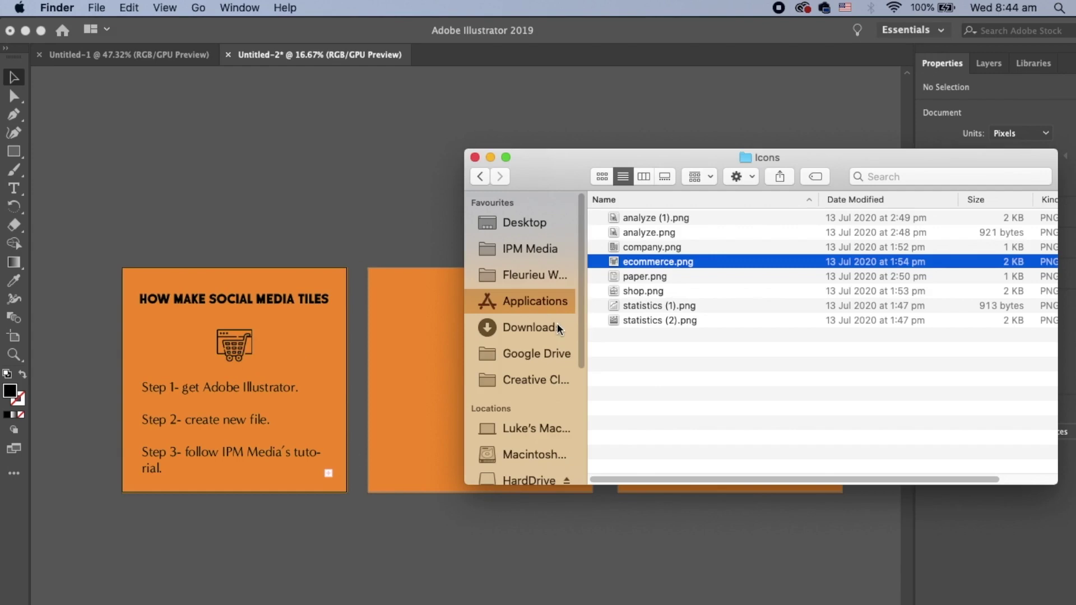
{"action": "left_click", "coordinate": [557, 327]}
{"action": "scroll", "coordinate": [662, 237], "scroll_direction": "up", "scroll_amount": 2}
{"action": "scroll", "coordinate": [662, 242], "scroll_direction": "up", "scroll_amount": 1}
{"action": "left_click", "coordinate": [665, 324]}
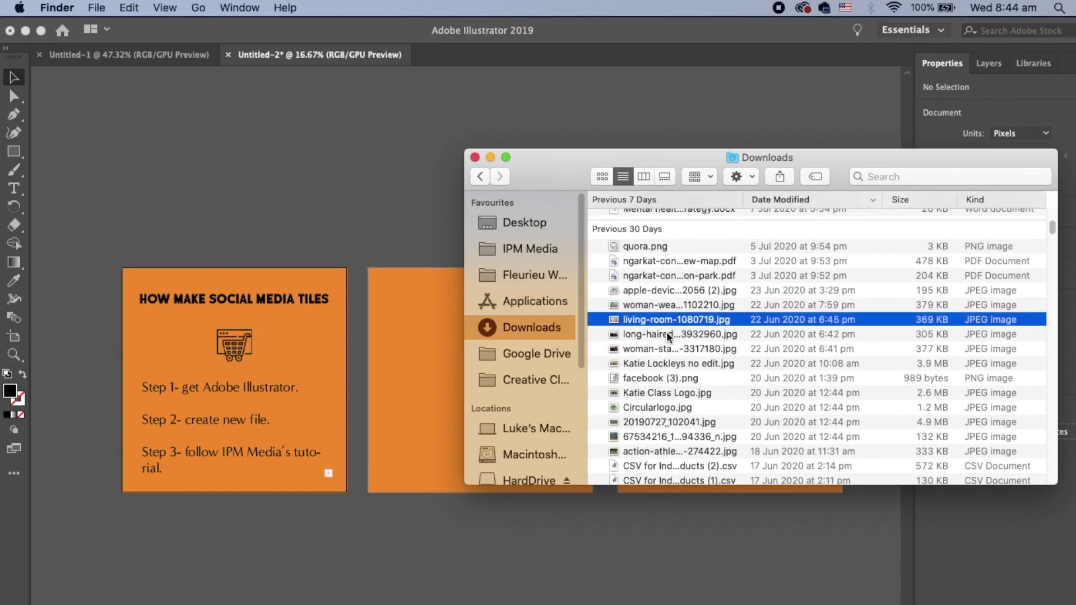
{"action": "left_click", "coordinate": [667, 334]}
{"action": "key", "text": "space"}
{"action": "key", "text": "space"}
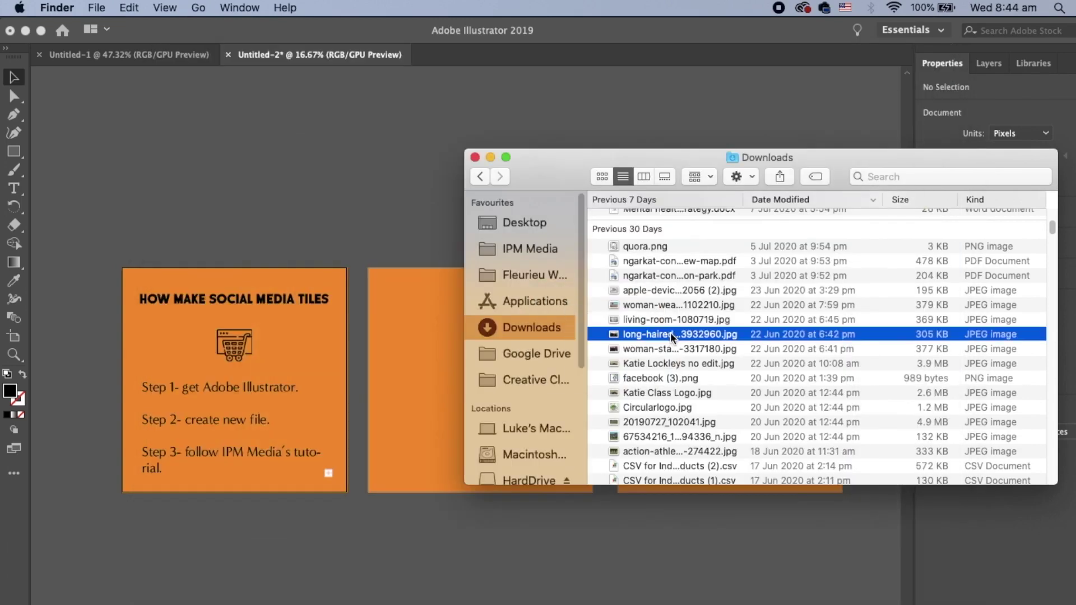
{"action": "left_click_drag", "start_coordinate": [668, 334], "coordinate": [433, 368]}
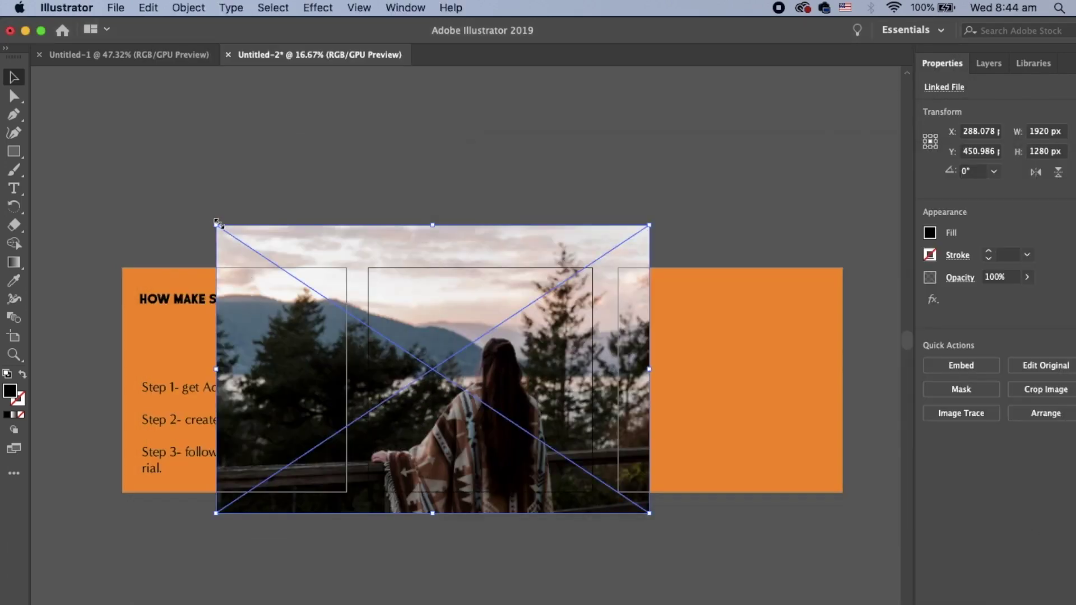
- Shrink the woodland photo to 718 x 478.667 px on the middle orange tile and give it a black stroke
{"action": "left_click_drag", "start_coordinate": [218, 223], "coordinate": [395, 377]}
{"action": "left_click_drag", "start_coordinate": [477, 409], "coordinate": [430, 358]}
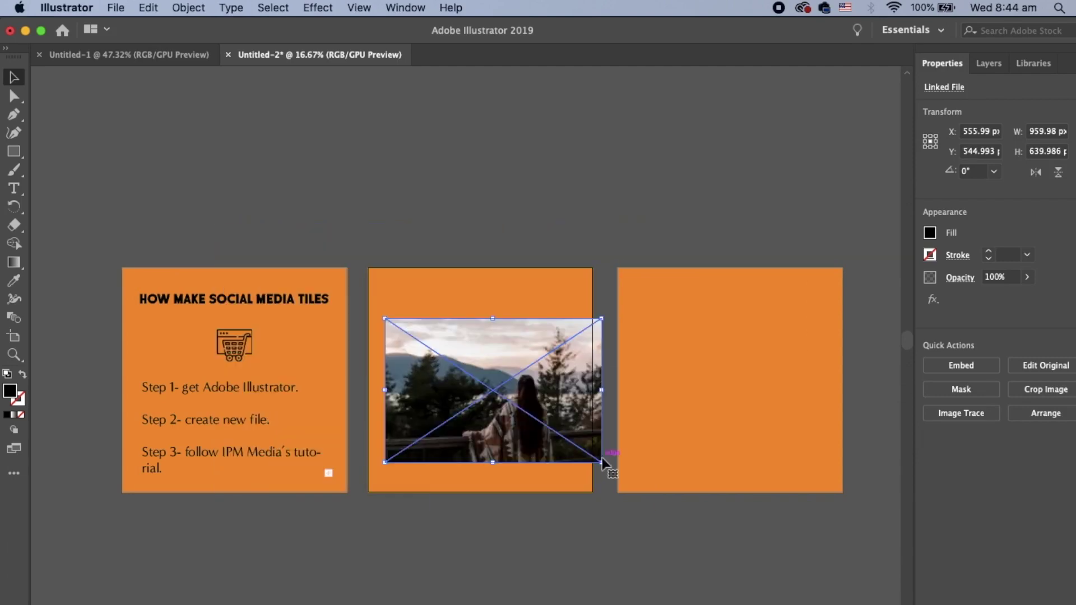
{"action": "left_click_drag", "start_coordinate": [603, 461], "coordinate": [547, 427]}
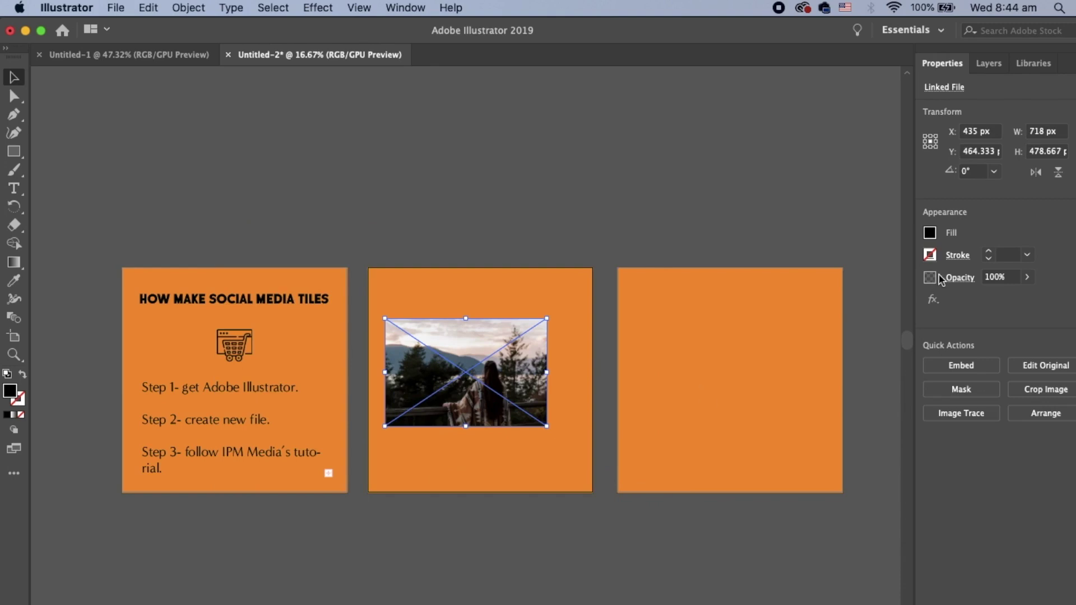
{"action": "left_click", "coordinate": [931, 256]}
{"action": "left_click", "coordinate": [797, 313]}
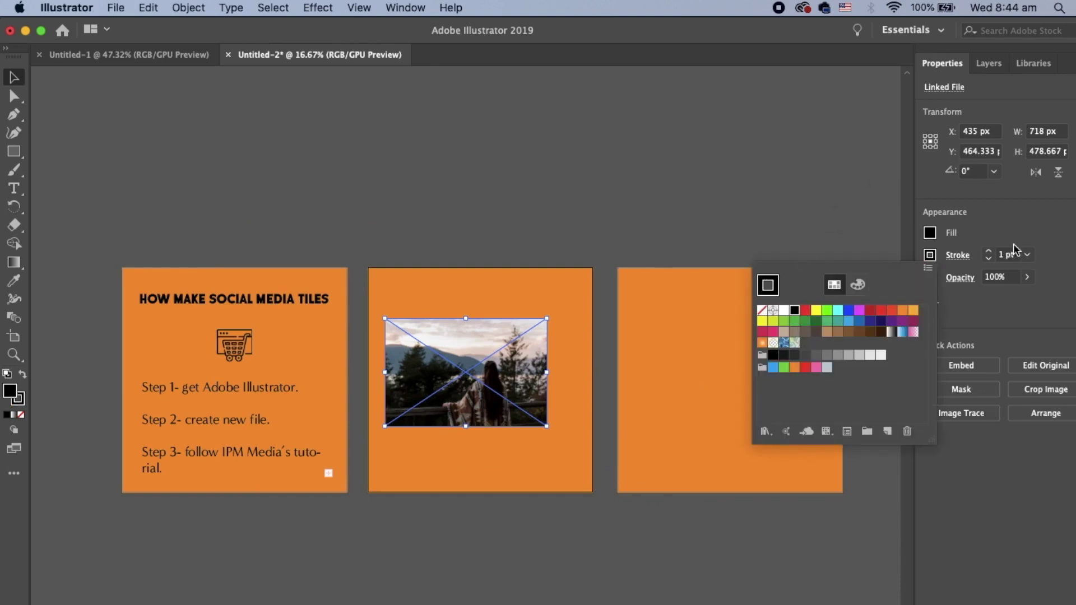
{"action": "left_click", "coordinate": [722, 230]}
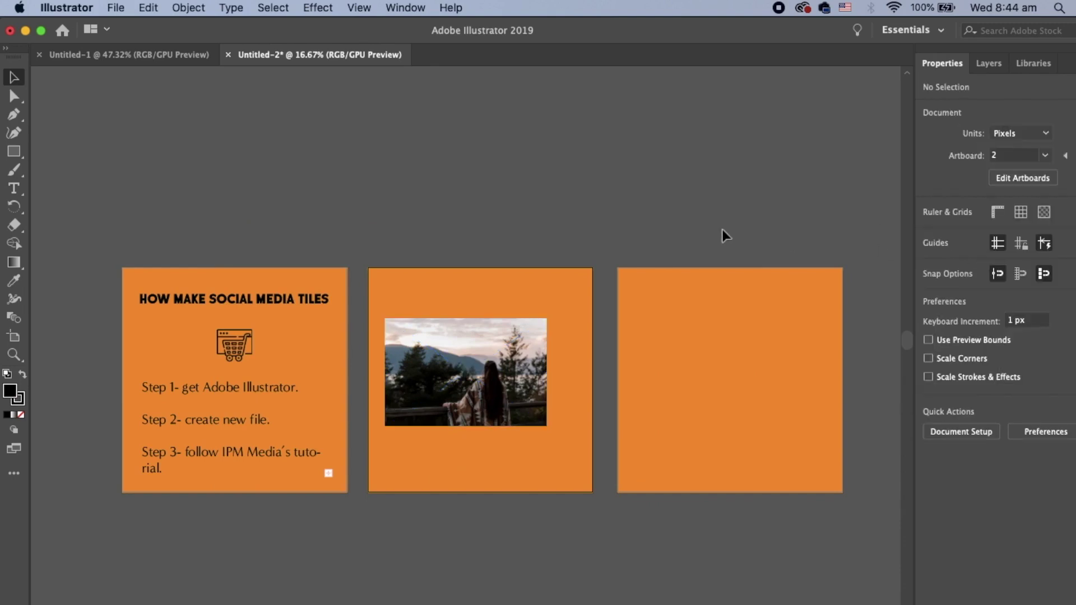
- Nudge the photo up and to the right on the middle tile
{"action": "key", "text": "super+equal"}
{"action": "key", "text": "super+equal"}
{"action": "key", "text": "super+equal"}
{"action": "mouse_move", "coordinate": [652, 382]}
{"action": "left_mouse_down"}
{"action": "mouse_move", "coordinate": [692, 363]}
{"action": "mouse_move", "coordinate": [659, 372]}
{"action": "left_mouse_up"}
{"action": "key", "text": "super+minus"}
{"action": "key", "text": "super+minus"}
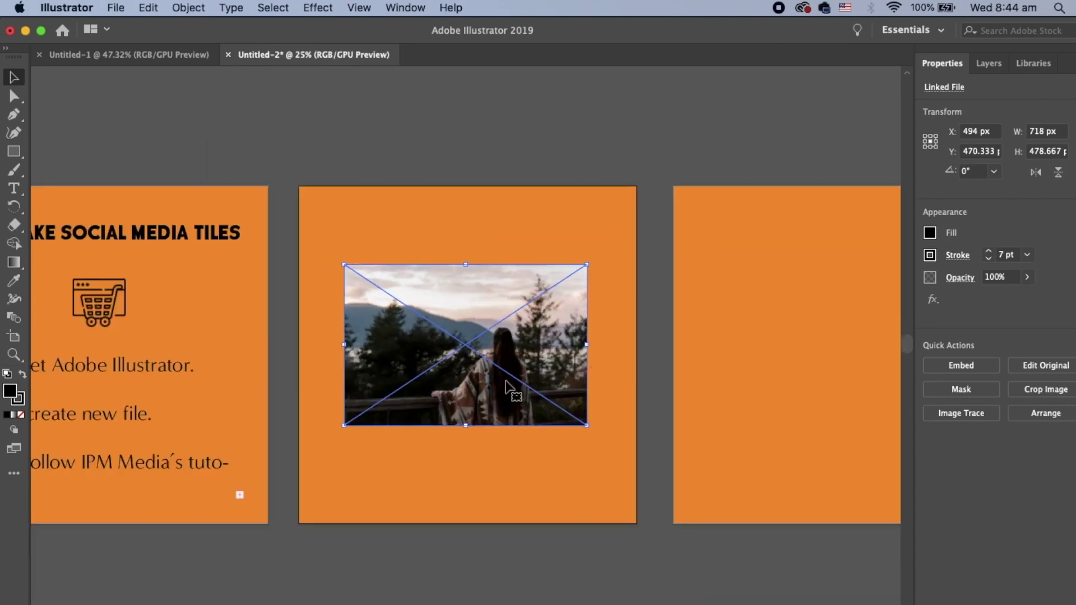
{"action": "left_click_drag", "start_coordinate": [507, 386], "coordinate": [510, 451]}
{"action": "scroll", "coordinate": [344, 297], "scroll_direction": "left", "scroll_amount": 5}
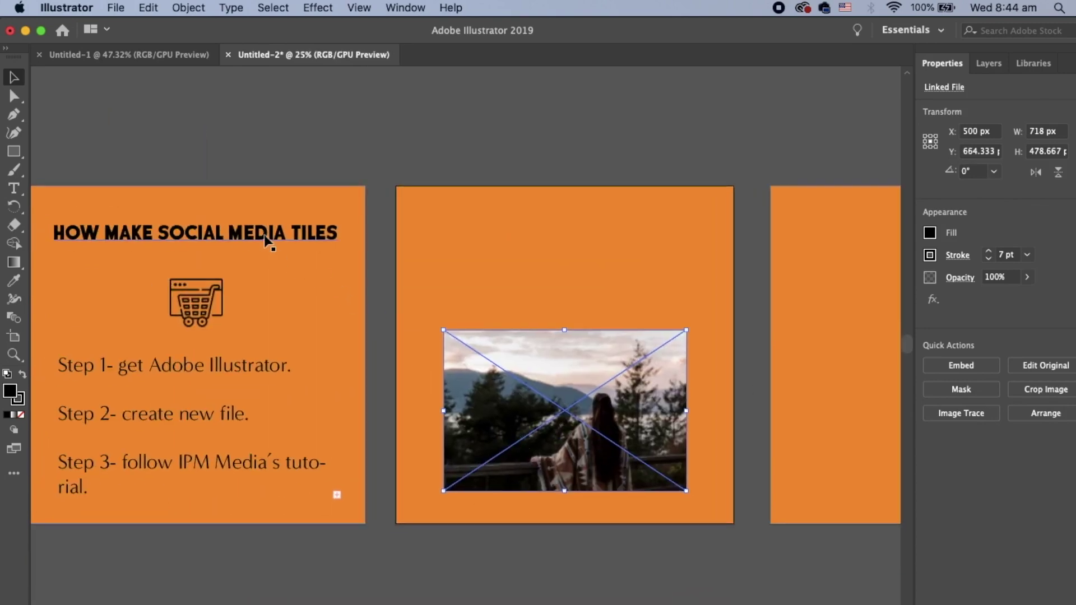
- Duplicate the first tile's title and step text onto the middle tile
{"action": "left_click_drag", "start_coordinate": [264, 235], "coordinate": [628, 233]}
{"action": "left_click", "coordinate": [259, 365]}
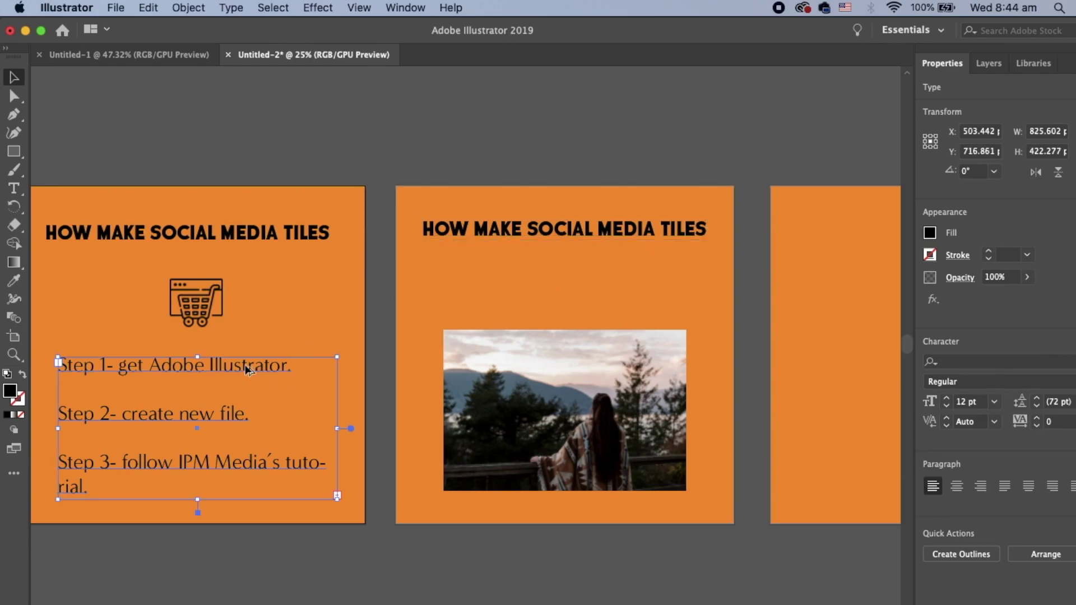
{"action": "left_click_drag", "start_coordinate": [245, 365], "coordinate": [600, 285]}
- Reposition the photo below the step text, then enlarge it to about 1500 x 1000 px
{"action": "left_click", "coordinate": [664, 482]}
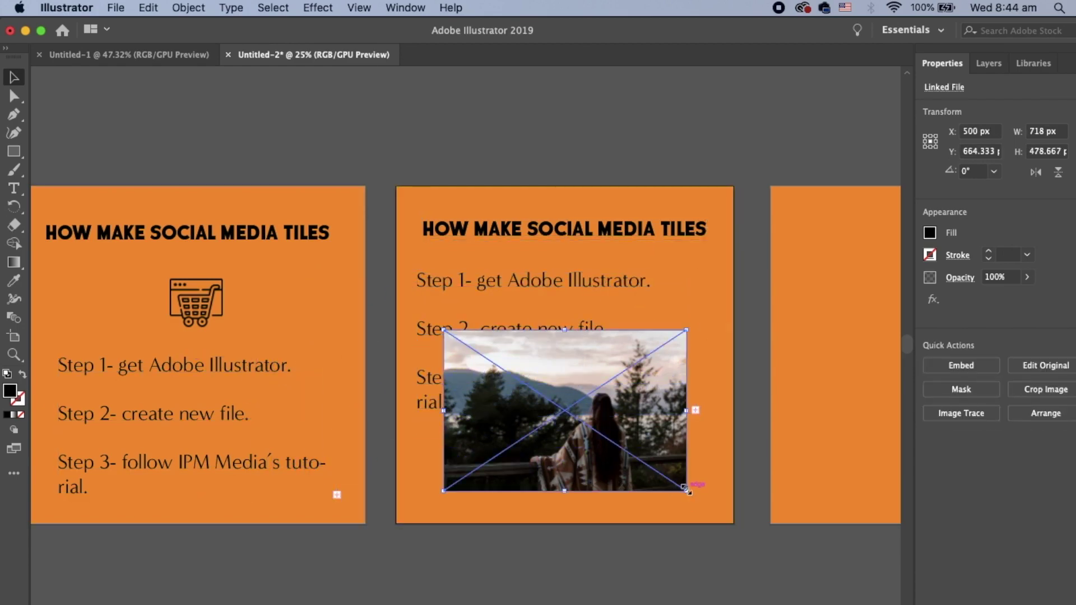
{"action": "left_click_drag", "start_coordinate": [687, 492], "coordinate": [592, 429]}
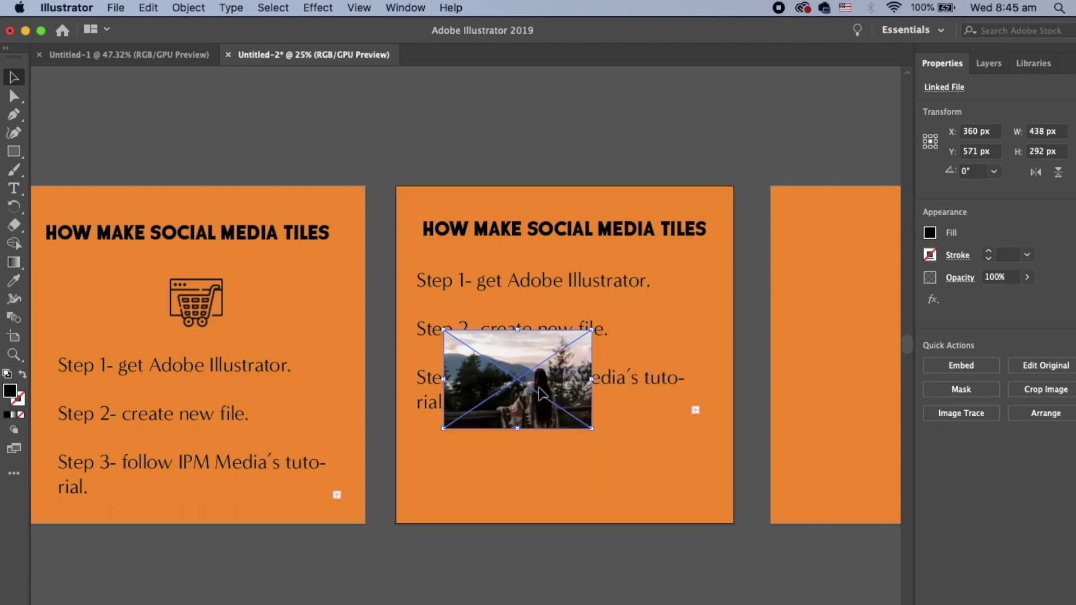
{"action": "left_click_drag", "start_coordinate": [540, 394], "coordinate": [583, 477]}
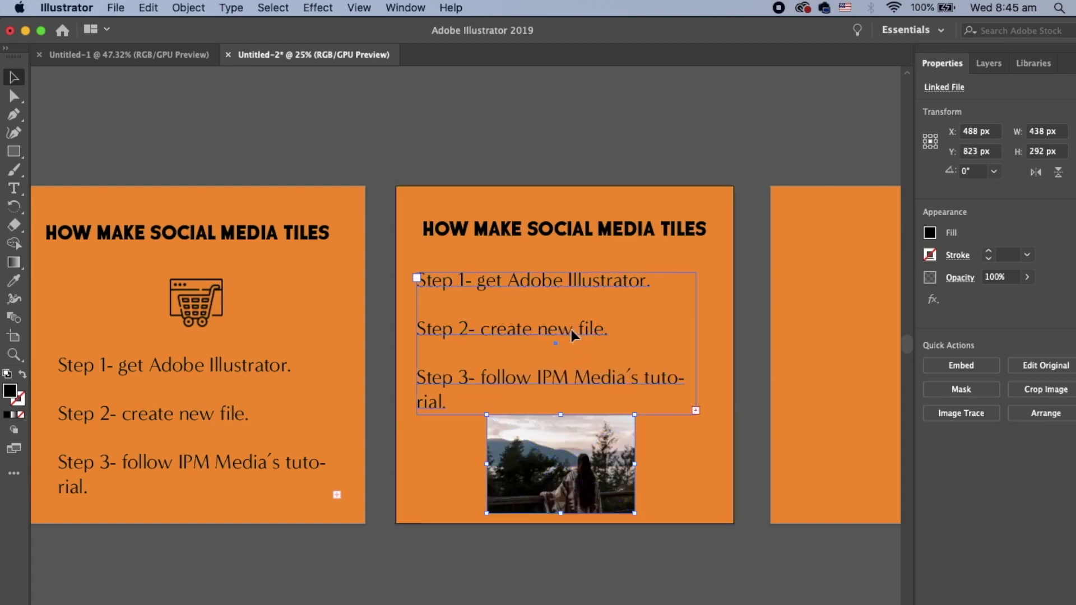
{"action": "left_click_drag", "start_coordinate": [571, 329], "coordinate": [583, 331]}
{"action": "left_click", "coordinate": [610, 558]}
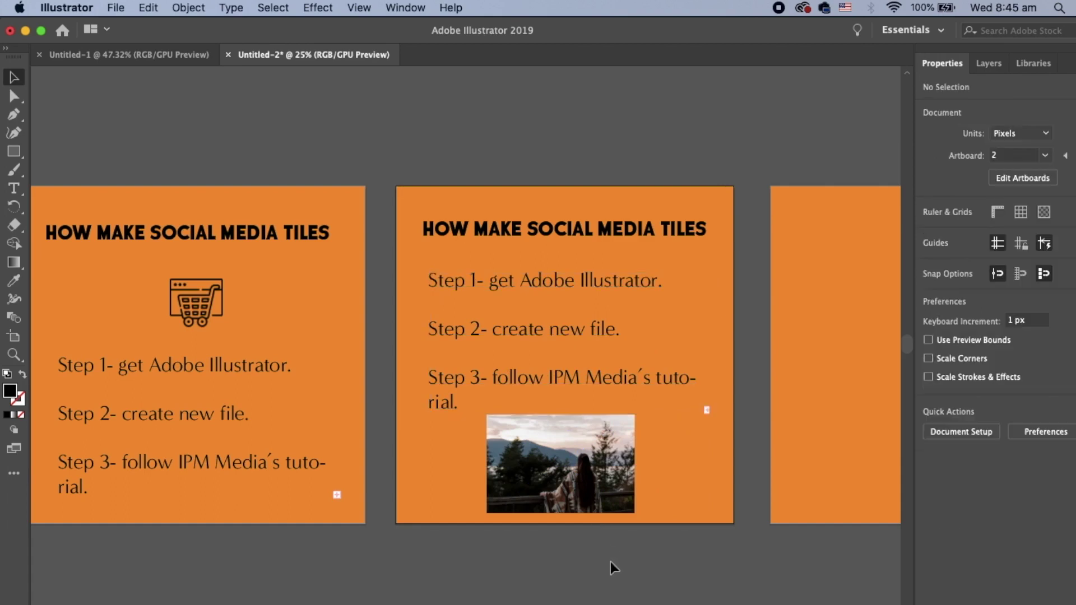
{"action": "left_click_drag", "start_coordinate": [589, 483], "coordinate": [679, 487]}
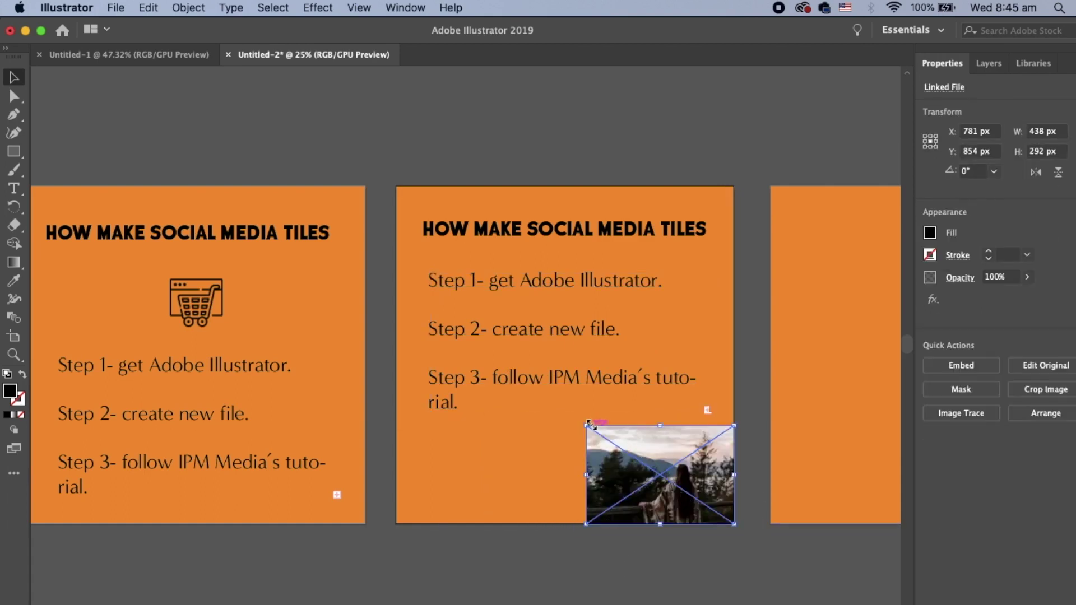
{"action": "left_click_drag", "start_coordinate": [591, 425], "coordinate": [230, 249]}
- Send the enlarged photo to the back with Arrange > Send to Back
{"action": "left_click", "coordinate": [371, 264]}
{"action": "scroll", "coordinate": [371, 264], "scroll_direction": "down", "scroll_amount": 5}
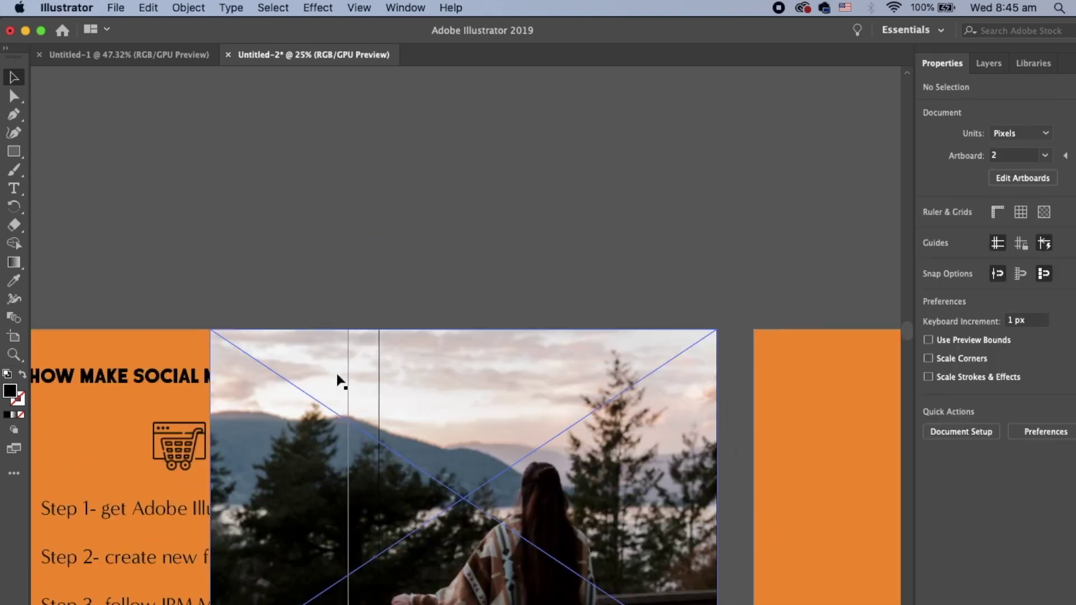
{"action": "left_click", "coordinate": [324, 392]}
{"action": "right_click", "coordinate": [351, 400]}
{"action": "mouse_move", "coordinate": [417, 527]}
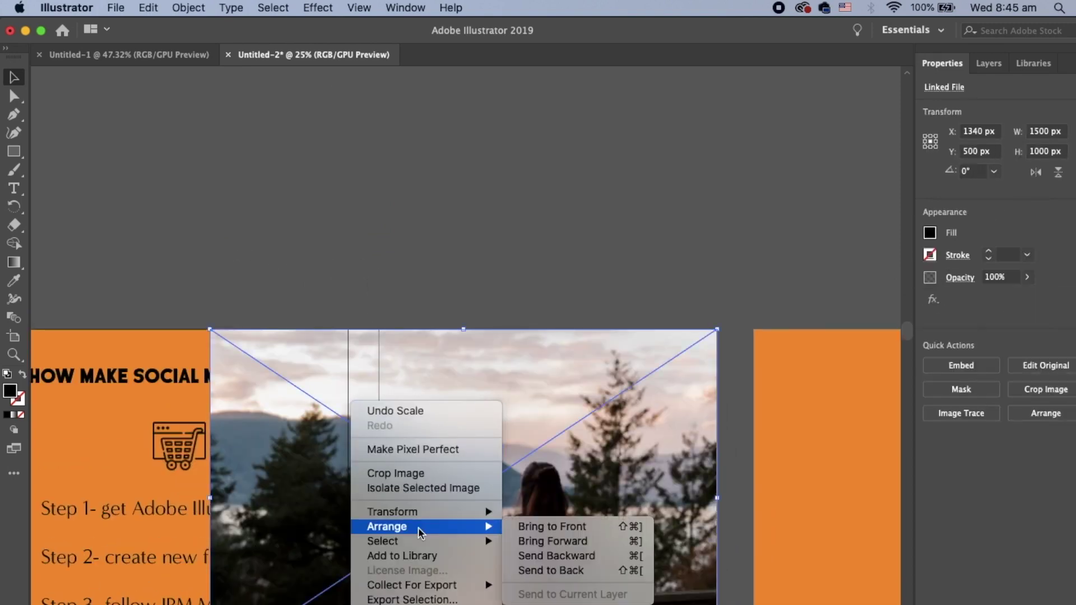
{"action": "left_click", "coordinate": [587, 571]}
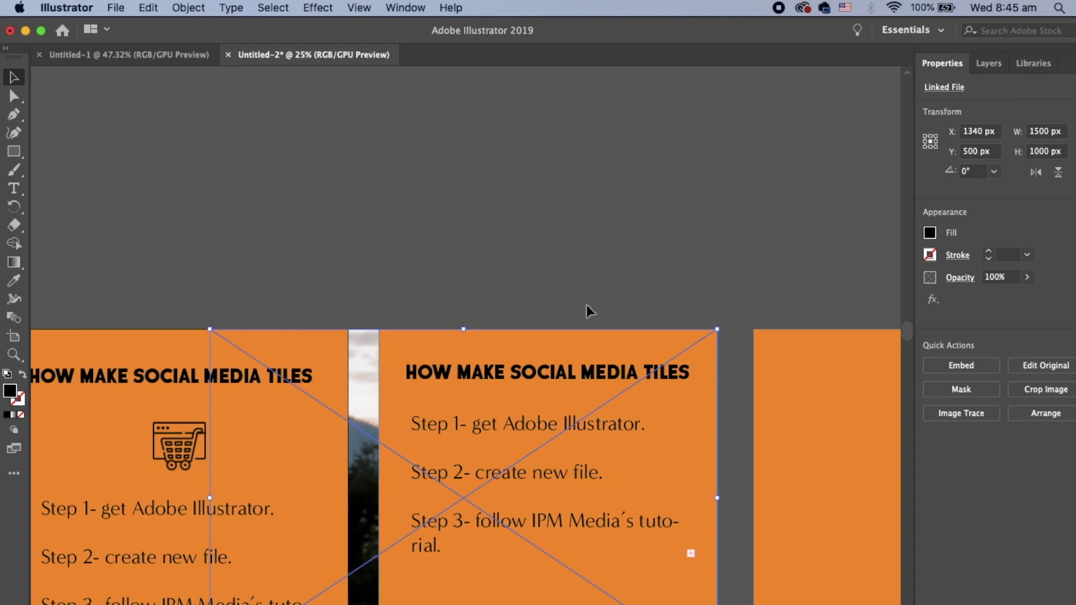
- Delete the middle tile's orange background rectangle so the photo shows through
{"action": "scroll", "coordinate": [596, 470], "scroll_direction": "down", "scroll_amount": 4}
{"action": "left_click", "coordinate": [584, 529]}
{"action": "key", "text": "Delete"}
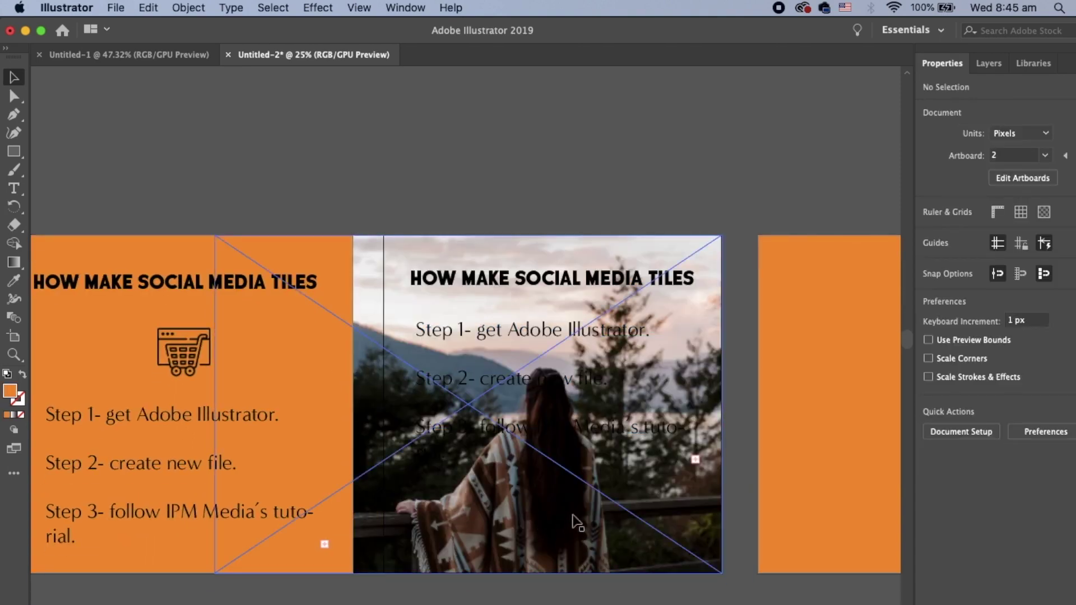
{"action": "left_click", "coordinate": [585, 427]}
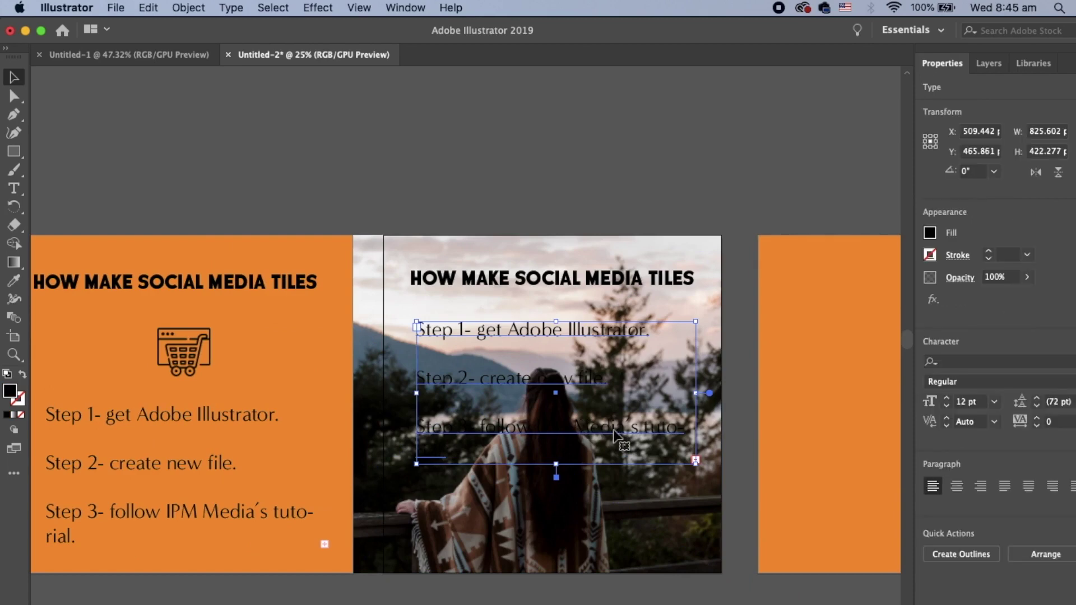
{"action": "key", "text": "super+a"}
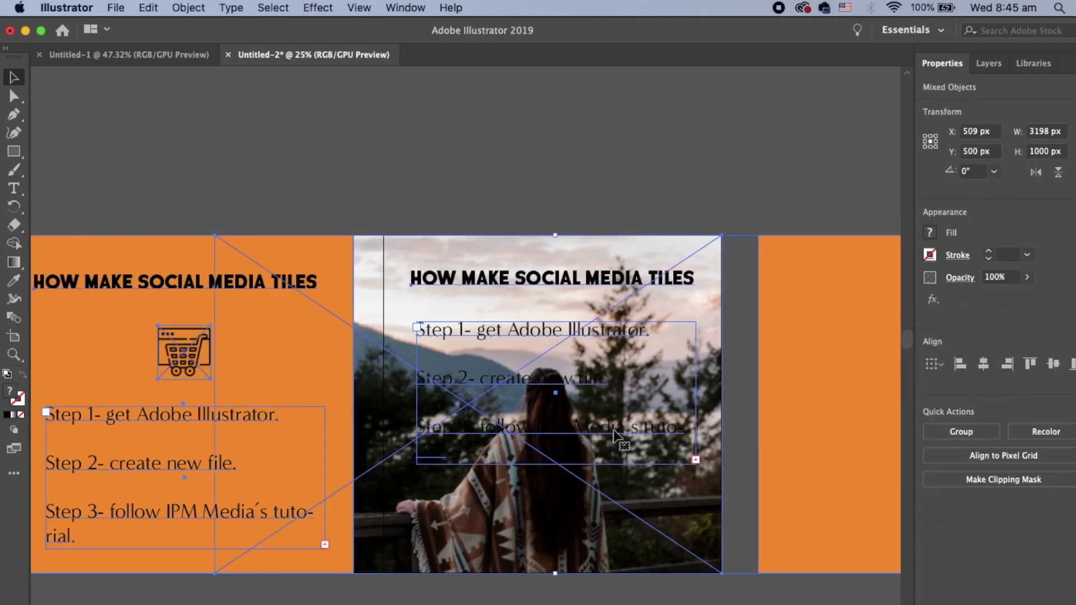
- Make all the photo tile's step text white at 66 pt
{"action": "left_click", "coordinate": [614, 587]}
{"action": "double_click", "coordinate": [612, 428]}
{"action": "left_click", "coordinate": [612, 427]}
{"action": "double_click", "coordinate": [613, 427]}
{"action": "key", "text": "super+a"}
{"action": "left_click", "coordinate": [931, 233]}
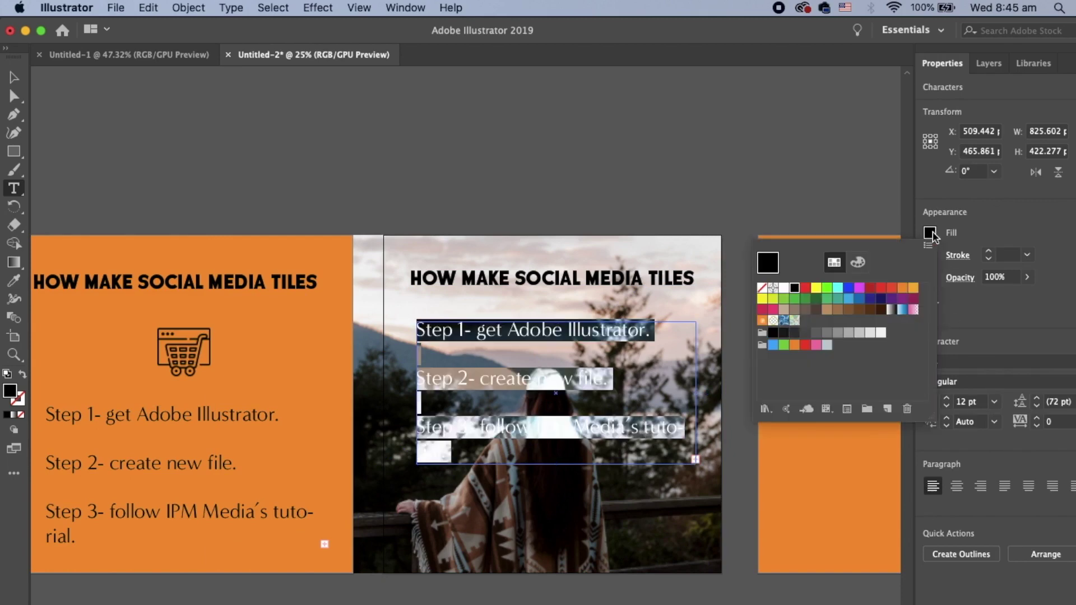
{"action": "left_click", "coordinate": [785, 288]}
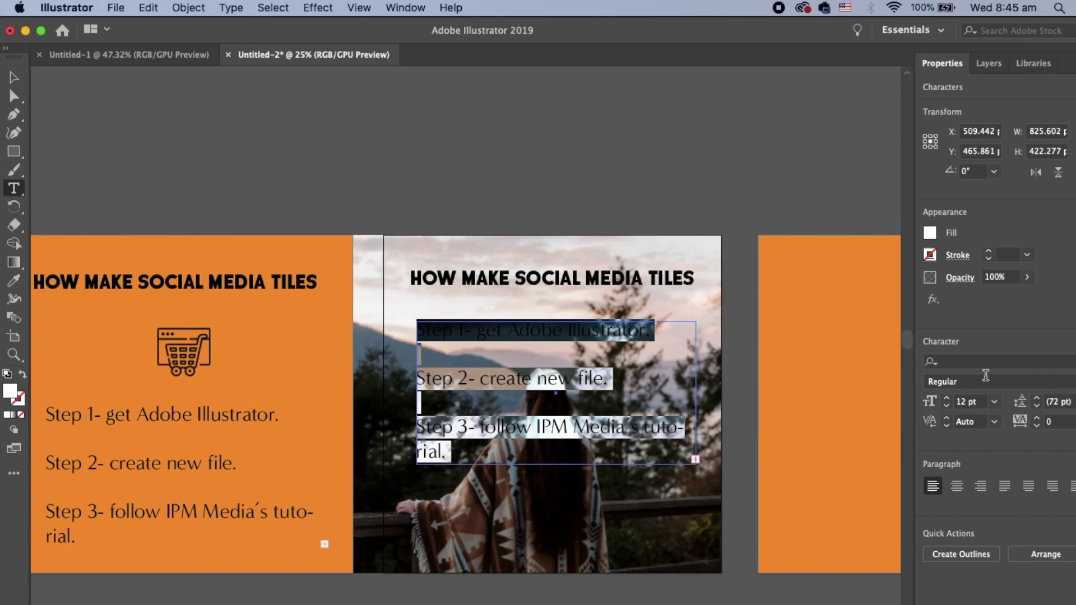
{"action": "left_click", "coordinate": [947, 405]}
{"action": "left_click", "coordinate": [948, 405]}
{"action": "left_click", "coordinate": [947, 405]}
{"action": "left_click", "coordinate": [947, 399]}
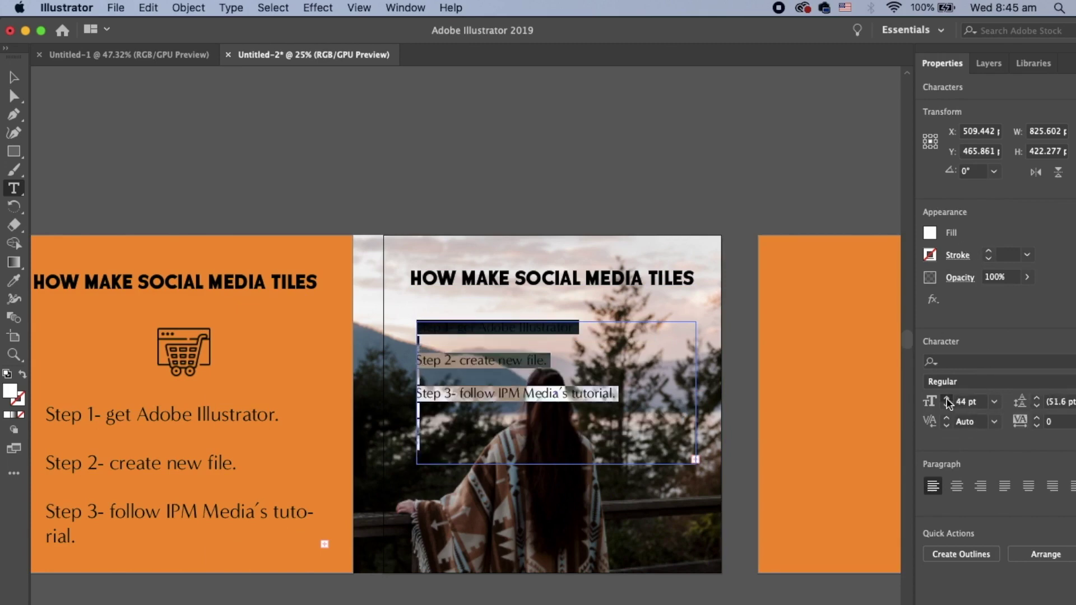
{"action": "left_click", "coordinate": [948, 402]}
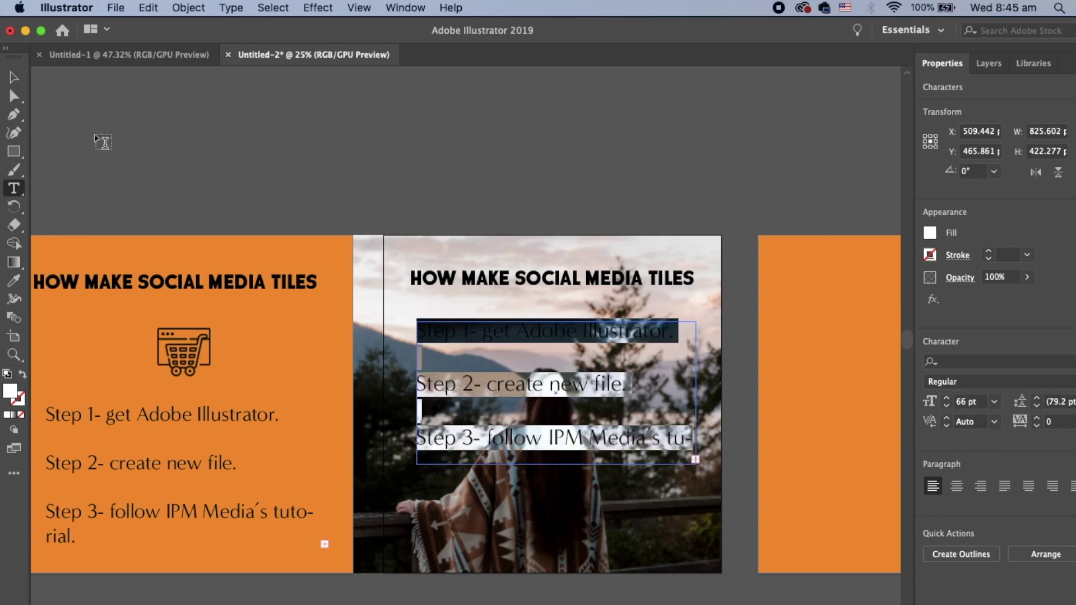
- Move the step text box lower on the photo tile
{"action": "left_click", "coordinate": [14, 78]}
{"action": "left_click", "coordinate": [280, 137]}
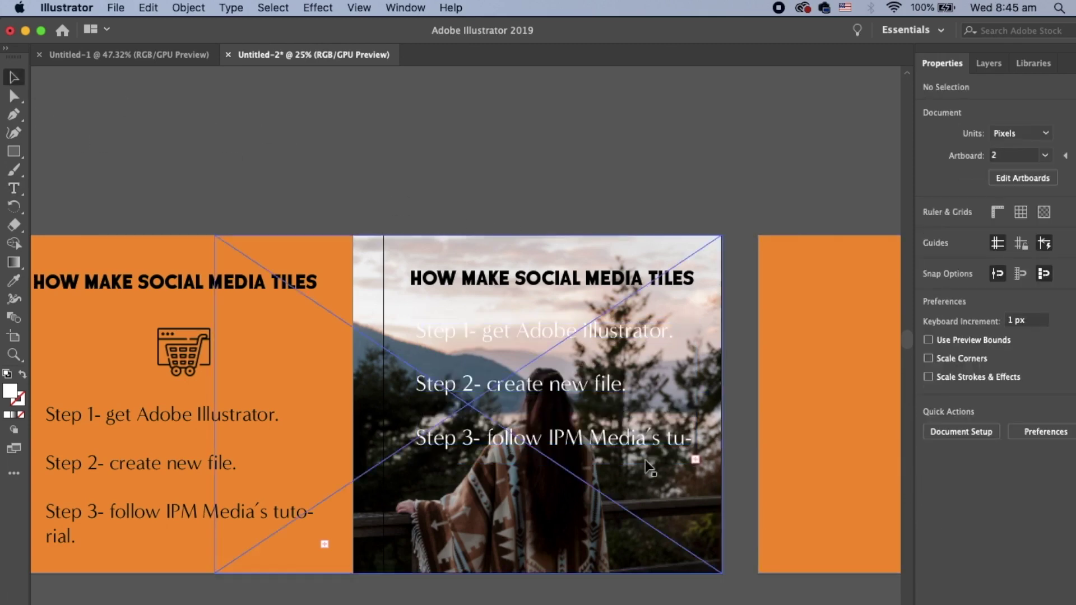
{"action": "left_click_drag", "start_coordinate": [637, 451], "coordinate": [638, 488]}
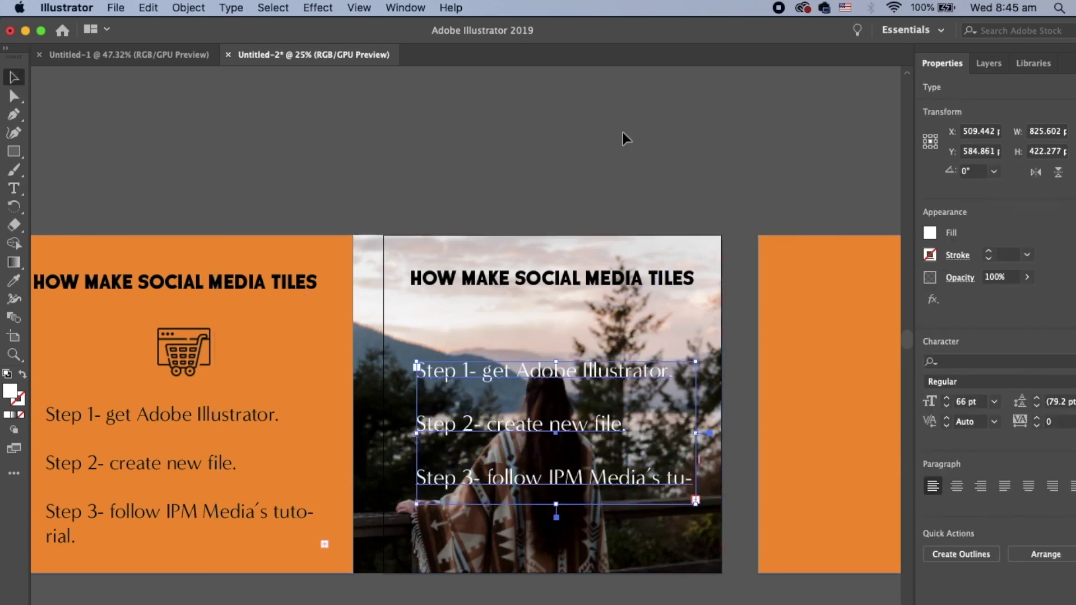
{"action": "left_click", "coordinate": [564, 194]}
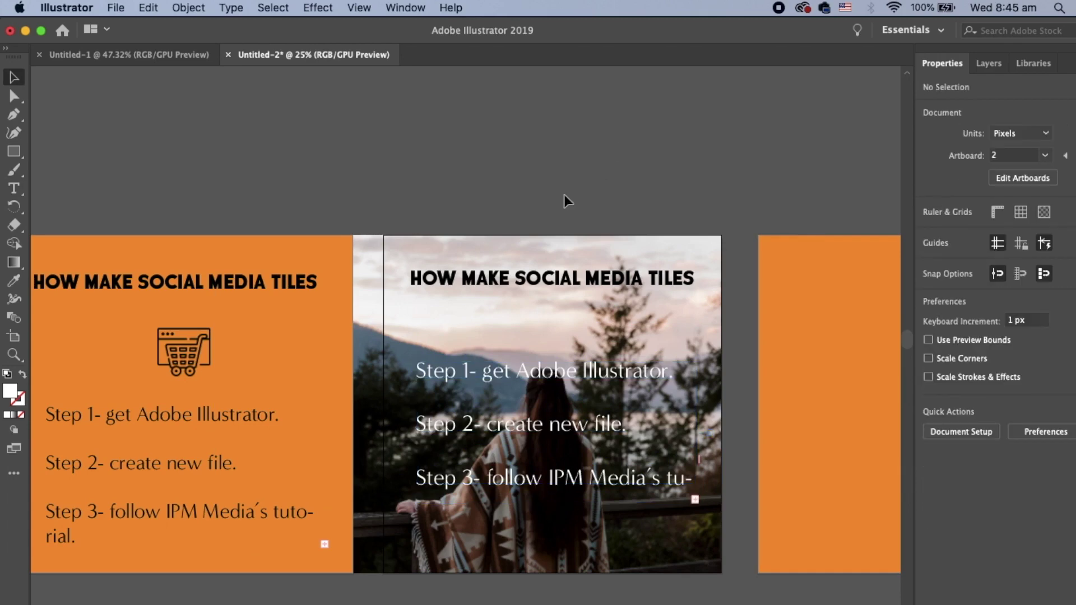